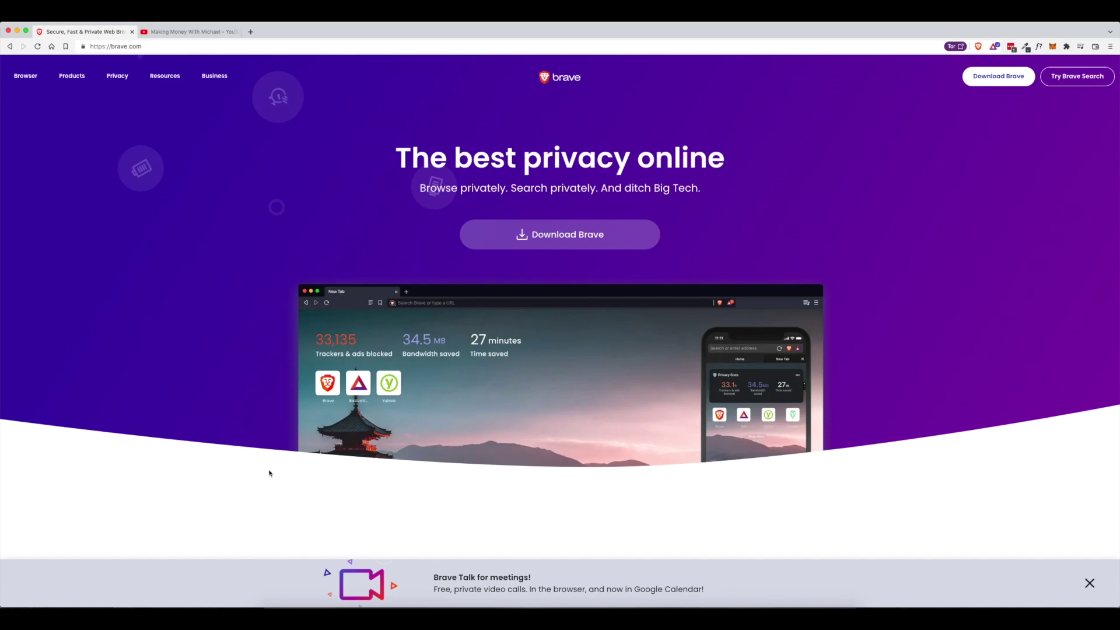
# Step: Play 'The DRIP Garden - Investing in the Animal Farm' from the channel's Videos, then pause it
pyautogui.click(195, 32)
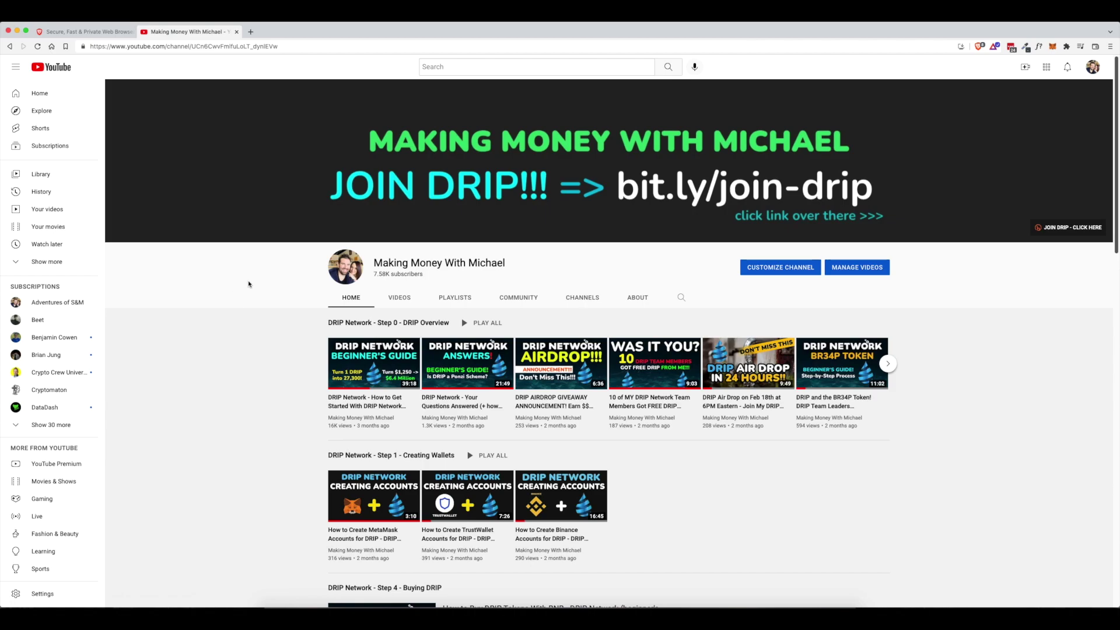
pyautogui.scroll(-1, 250, 284)
pyautogui.click(404, 241)
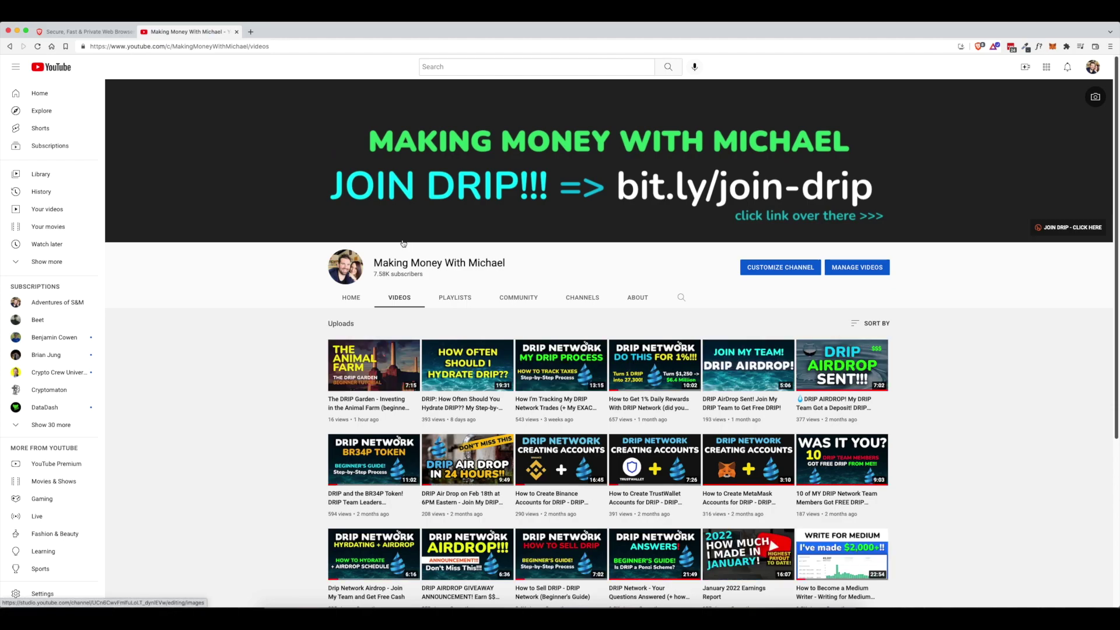
pyautogui.click(364, 371)
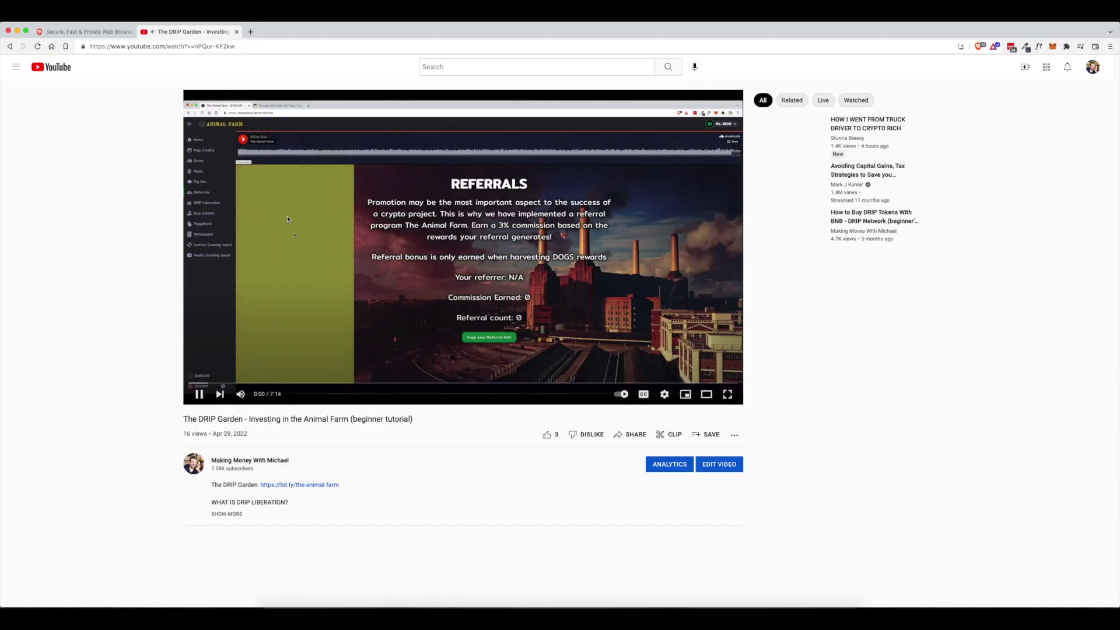
pyautogui.click(200, 395)
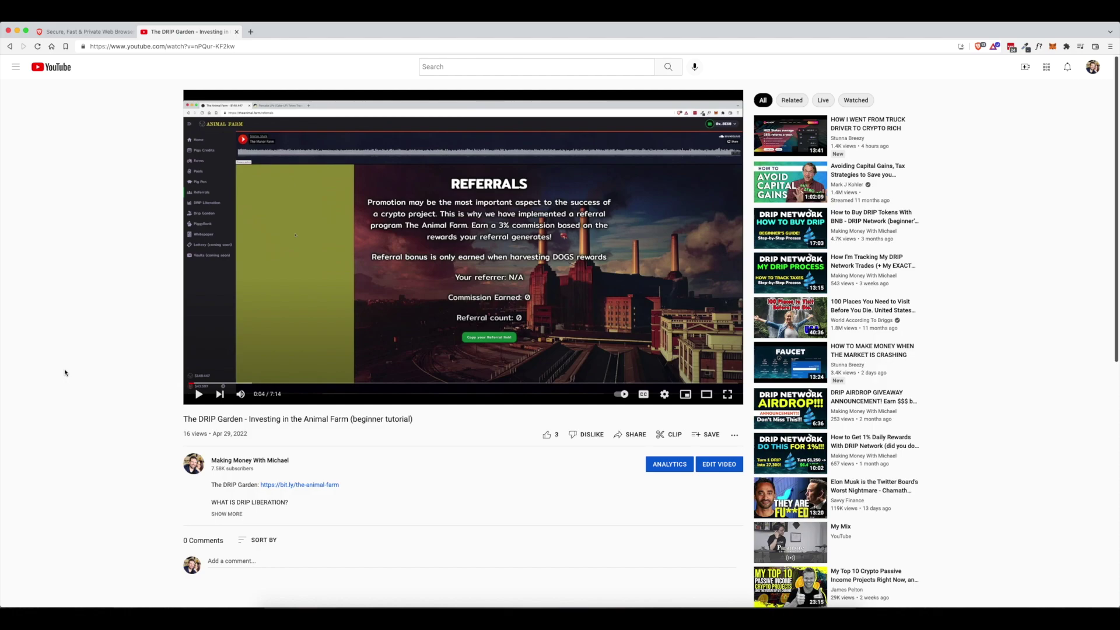
# Step: Go back to the brave.com tab and select its web address
pyautogui.click(83, 32)
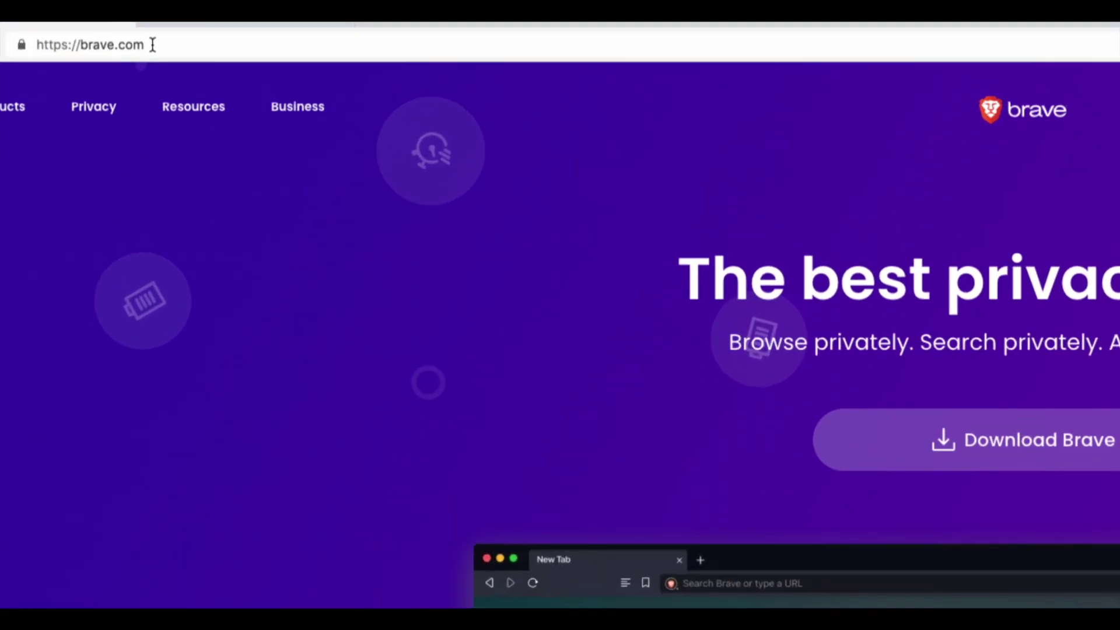
pyautogui.moveTo(149, 45); pyautogui.dragTo(79, 45)
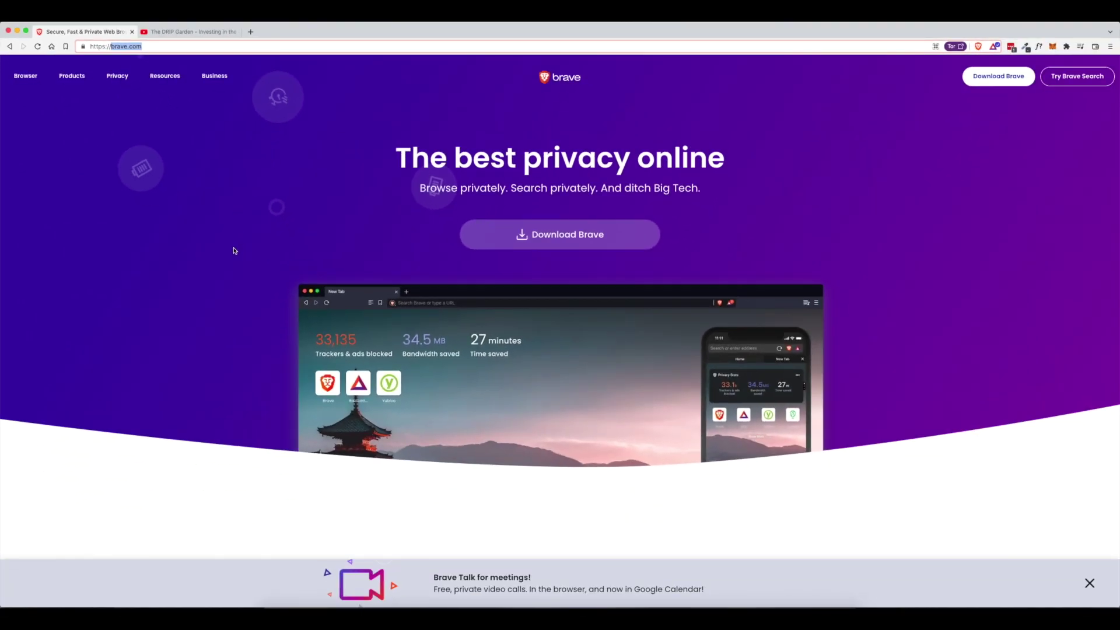
pyautogui.scroll(-1, 233, 251)
pyautogui.scroll(-3, 234, 252)
pyautogui.scroll(-4, 234, 252)
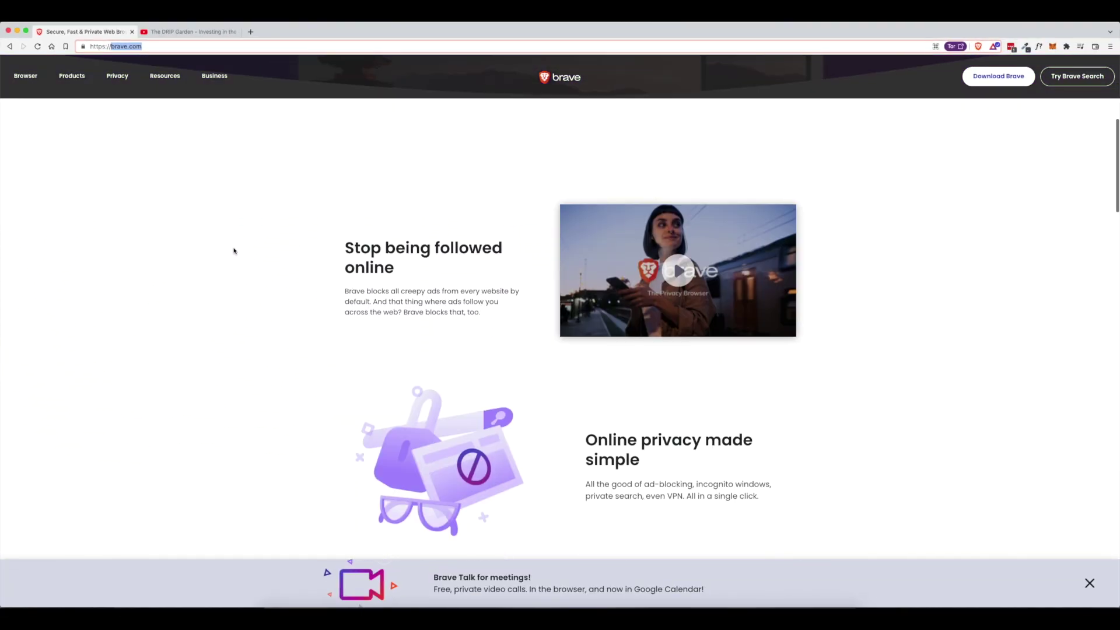
pyautogui.scroll(-1, 234, 251)
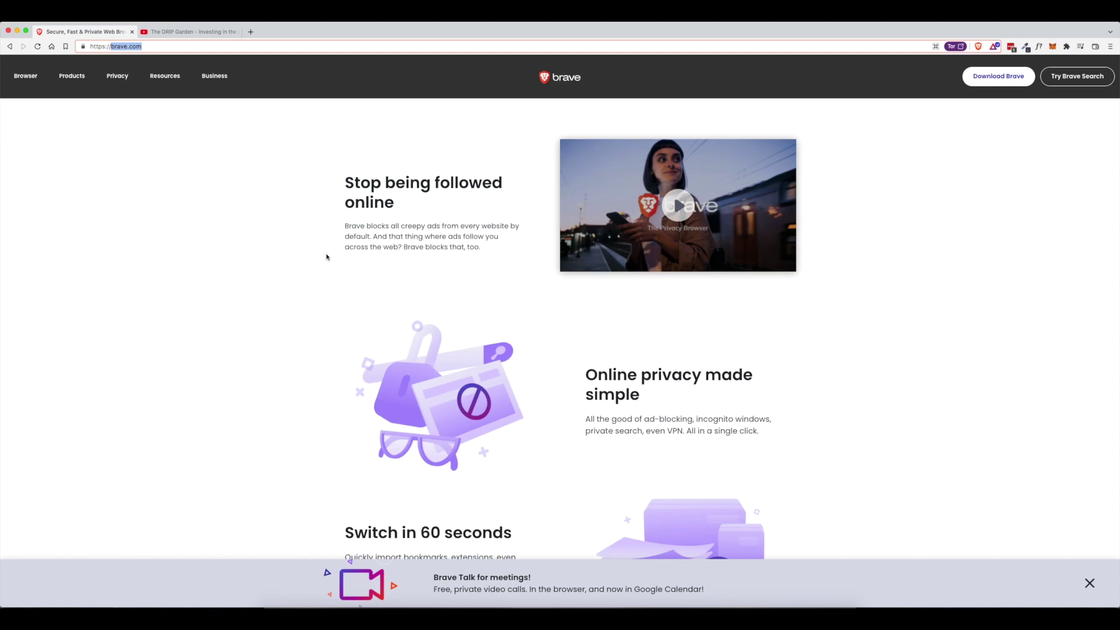
pyautogui.scroll(-1, 327, 257)
pyautogui.scroll(-2, 327, 256)
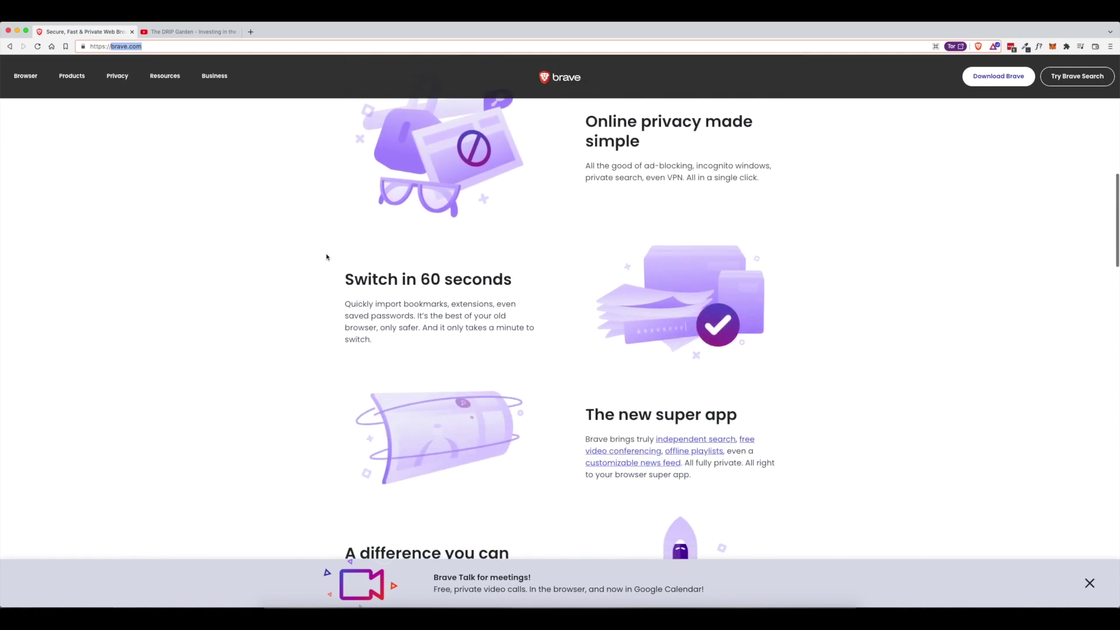
pyautogui.scroll(-3, 326, 257)
pyautogui.scroll(-3, 325, 257)
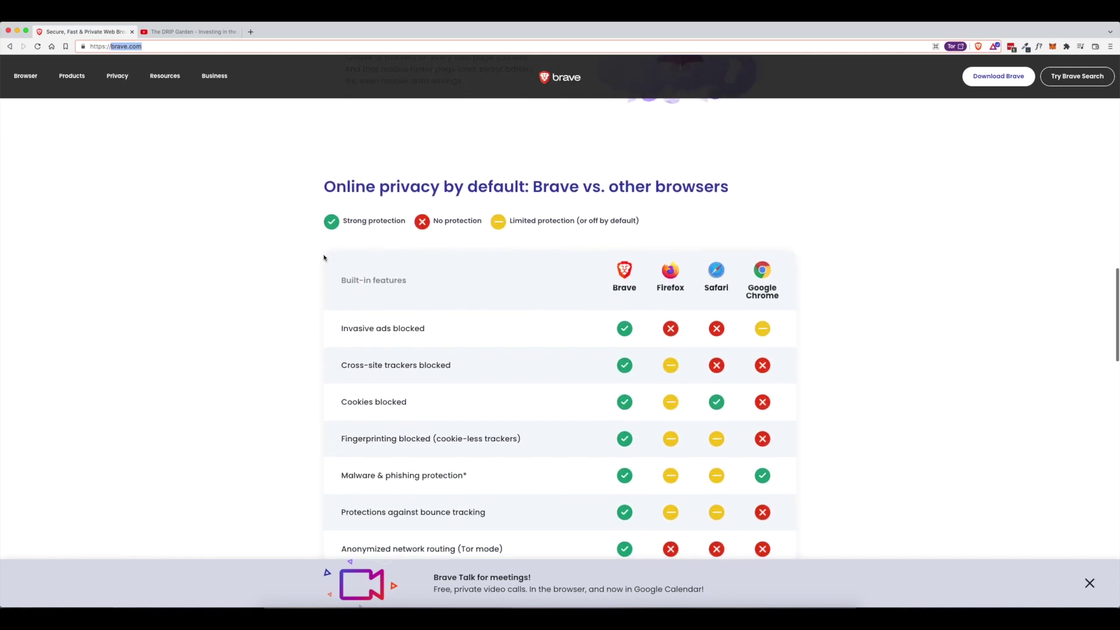
pyautogui.scroll(-1, 324, 257)
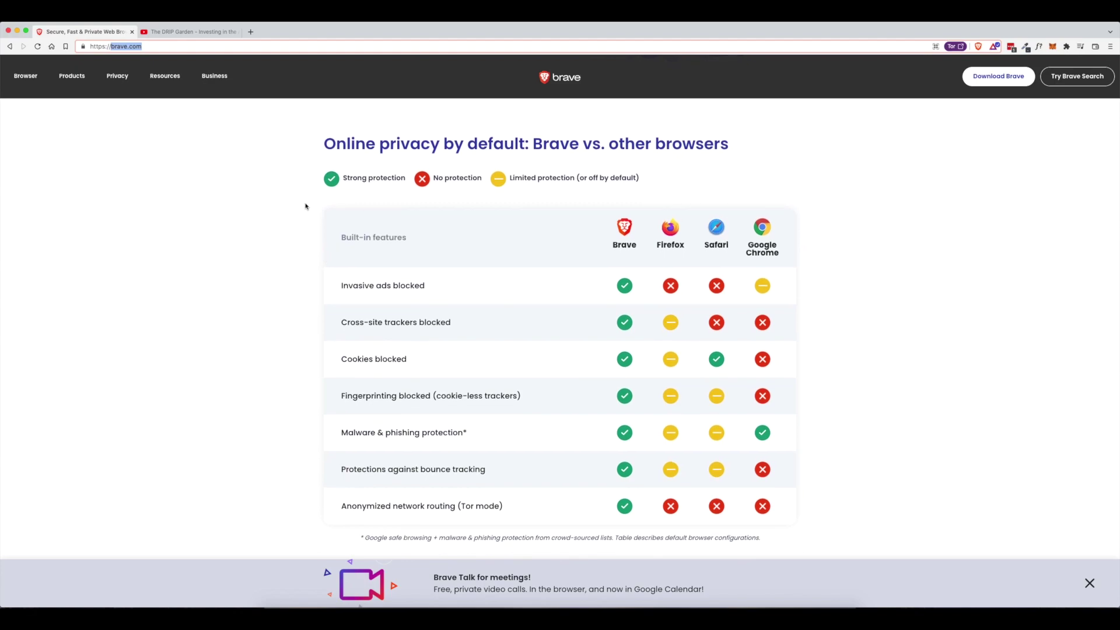
pyautogui.scroll(-1, 319, 246)
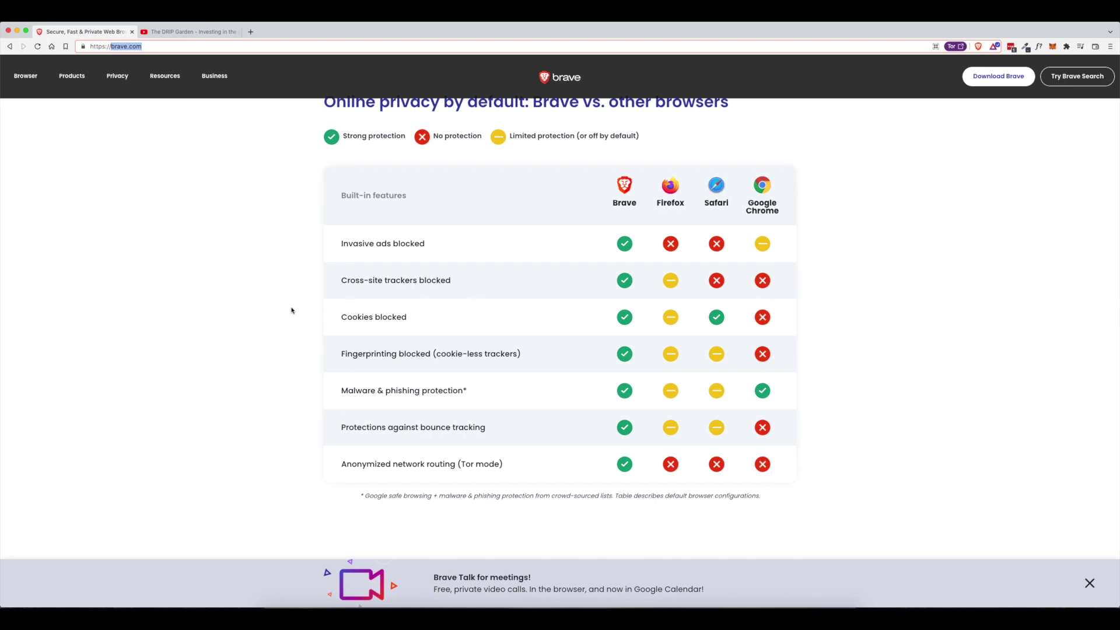
pyautogui.scroll(1, 292, 311)
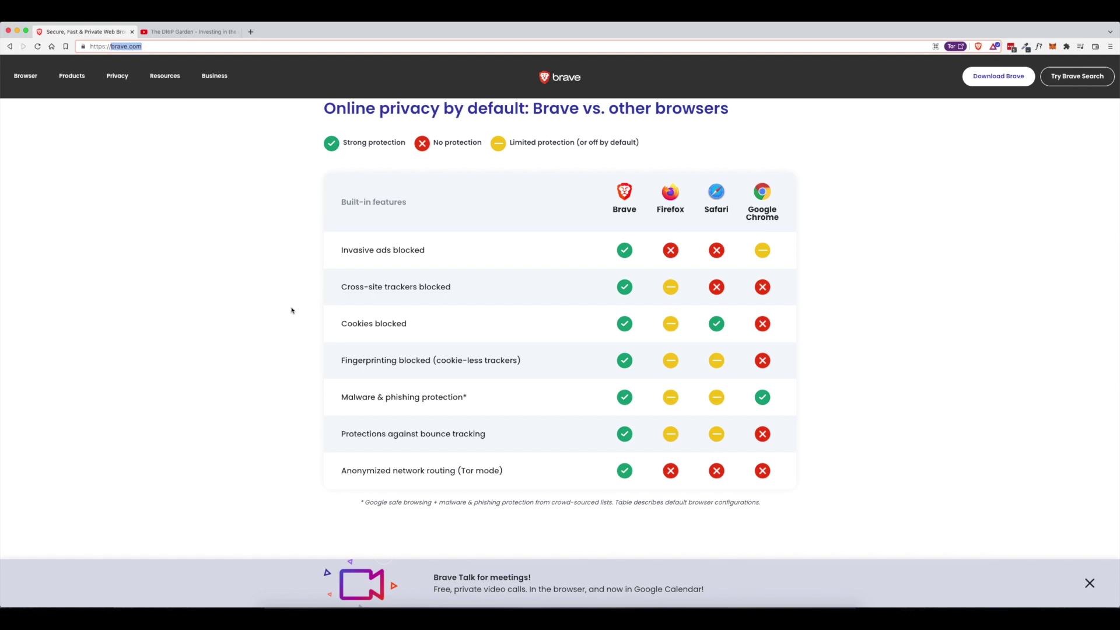
pyautogui.scroll(-5, 292, 310)
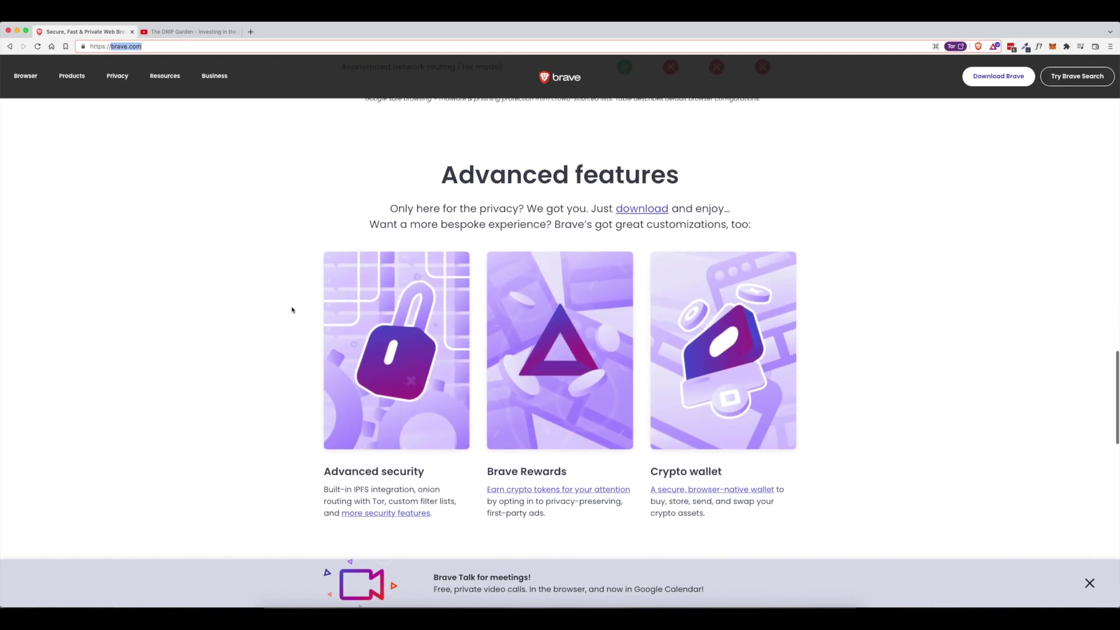
pyautogui.scroll(-1, 292, 309)
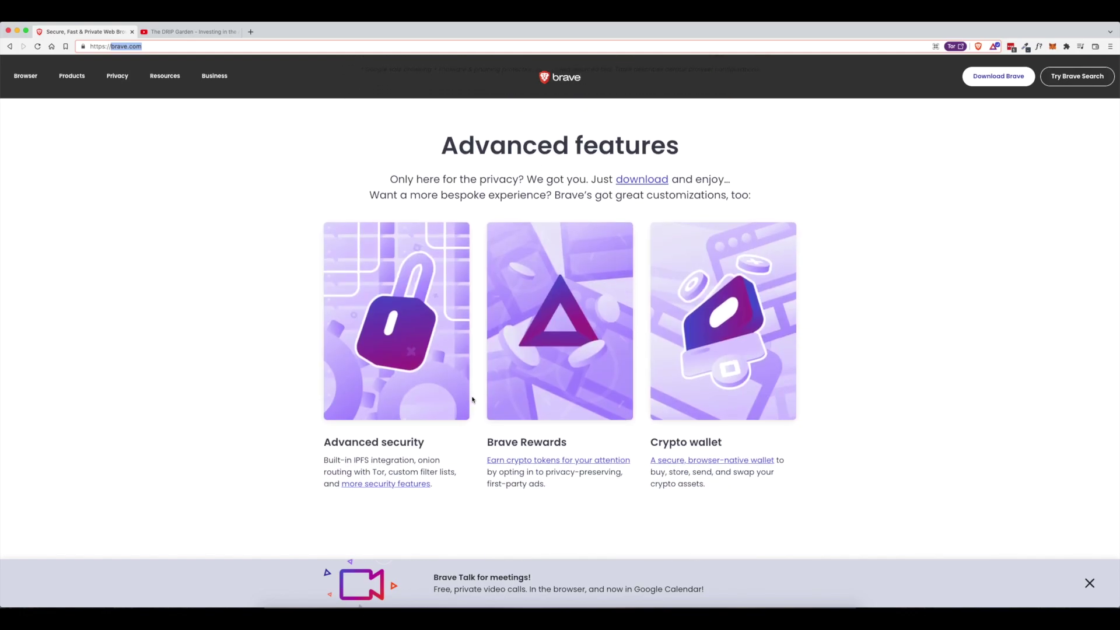
# Step: Highlight the Rewards and Crypto wallet headings, peek at the wallet, then expand 'Is Brave open source?'
pyautogui.moveTo(486, 441); pyautogui.dragTo(575, 441)
pyautogui.moveTo(648, 442); pyautogui.dragTo(733, 443)
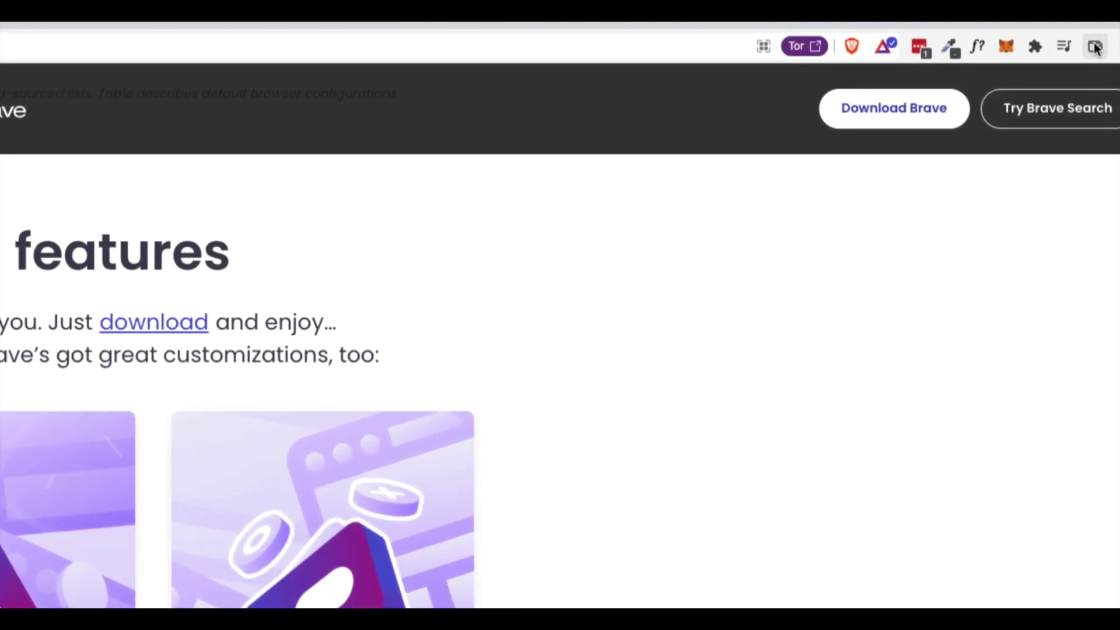
pyautogui.click(1094, 48)
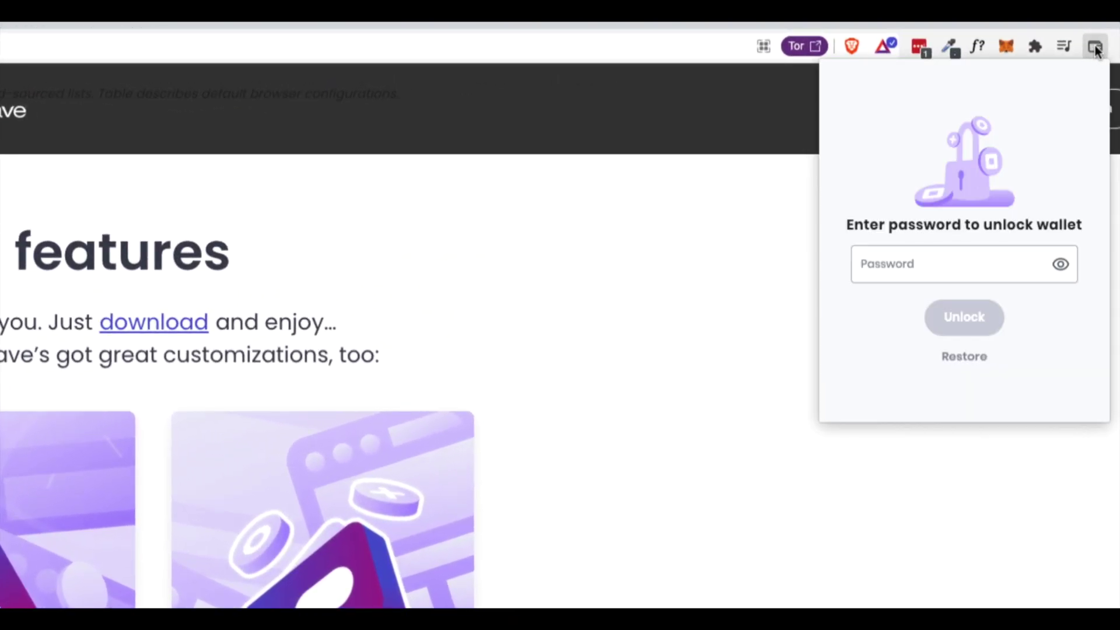
pyautogui.click(1097, 49)
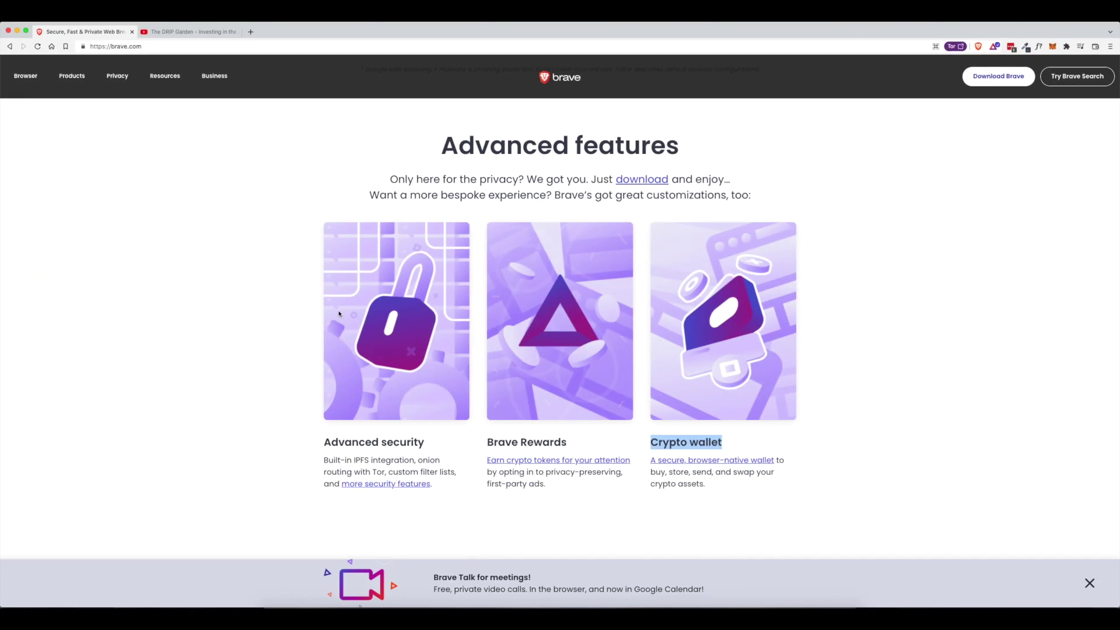
pyautogui.scroll(-5, 280, 328)
pyautogui.scroll(-2, 281, 327)
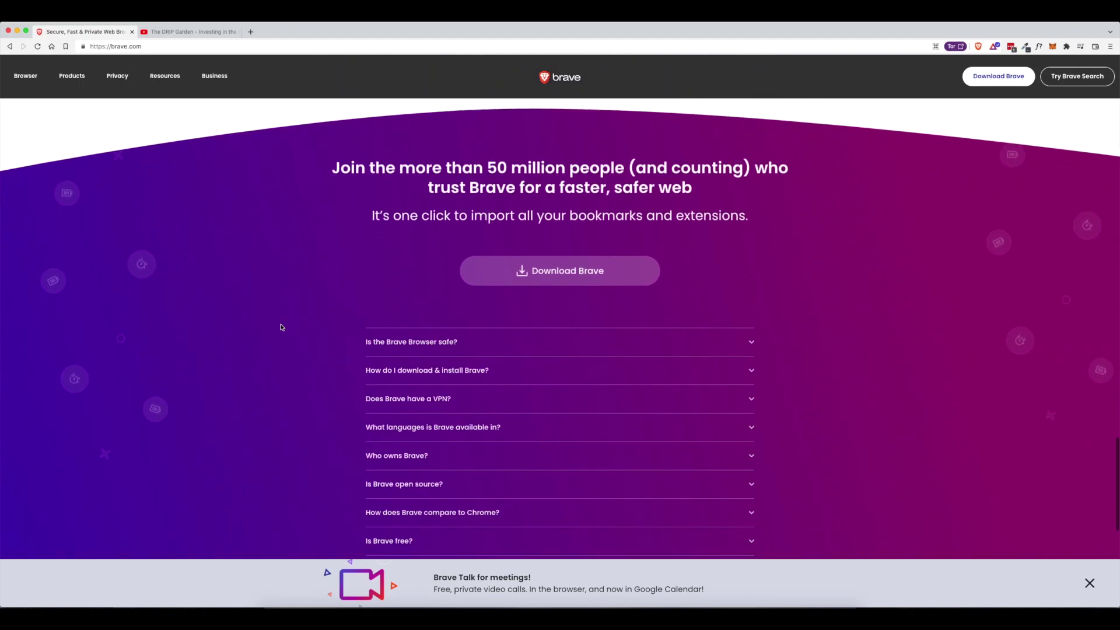
pyautogui.scroll(-1, 288, 326)
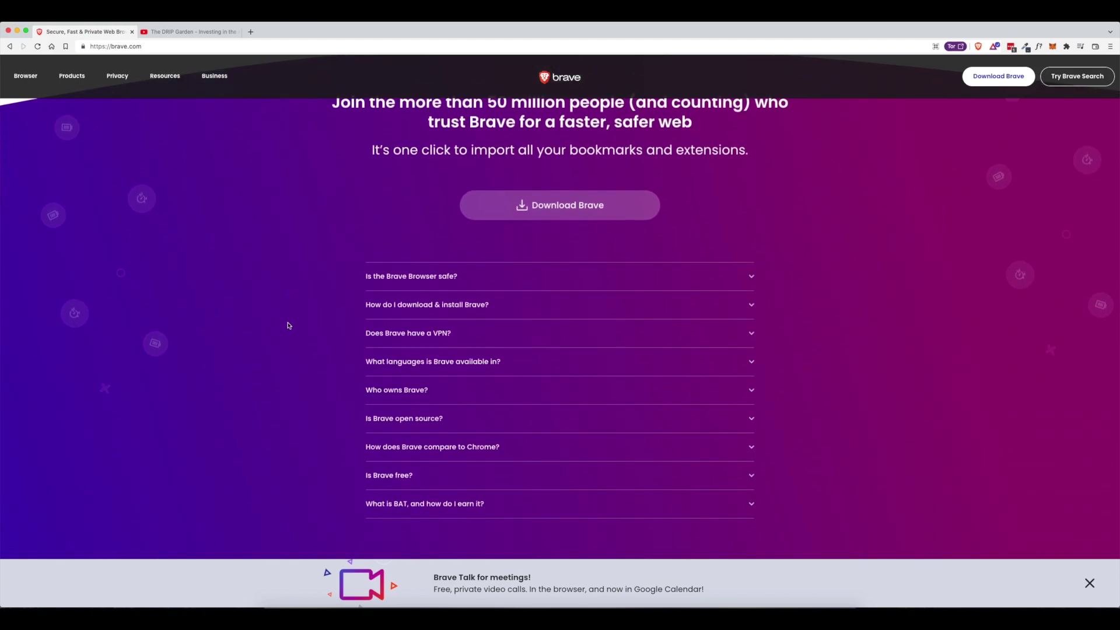
pyautogui.click(404, 418)
pyautogui.scroll(-1, 335, 382)
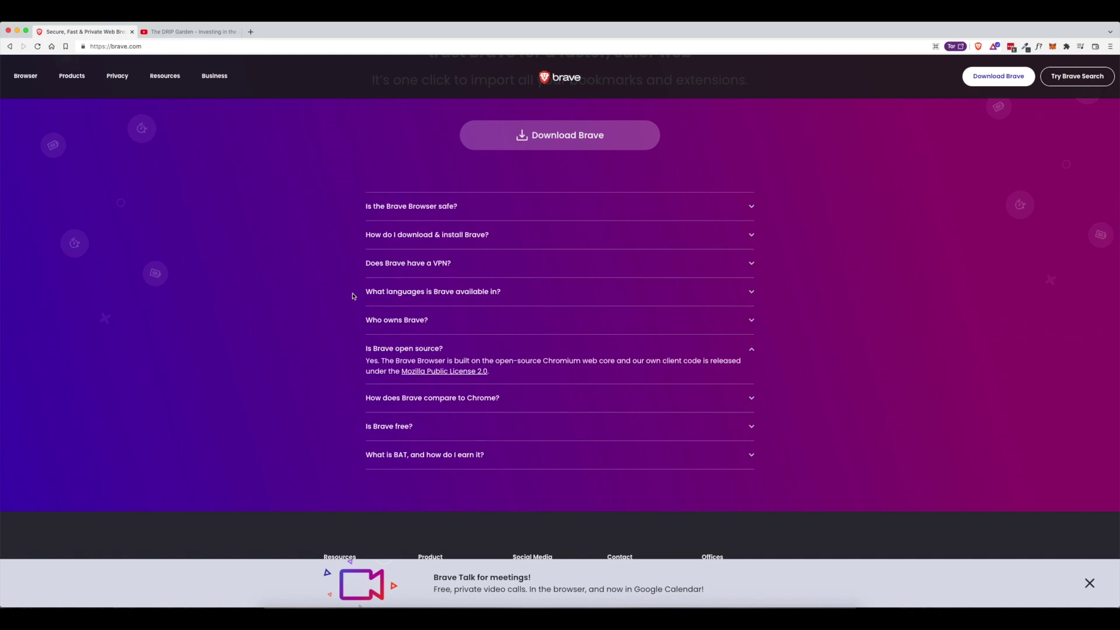
pyautogui.scroll(4, 420, 351)
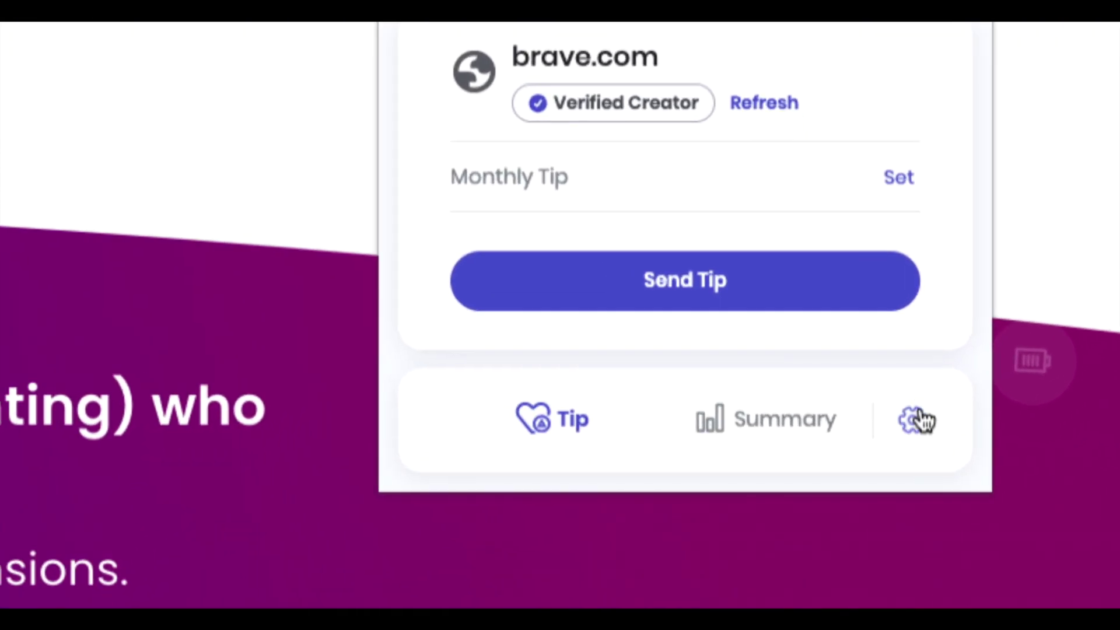
# Step: Open the full Rewards page and switch Brave Private Ads off and back on
pyautogui.click(924, 419)
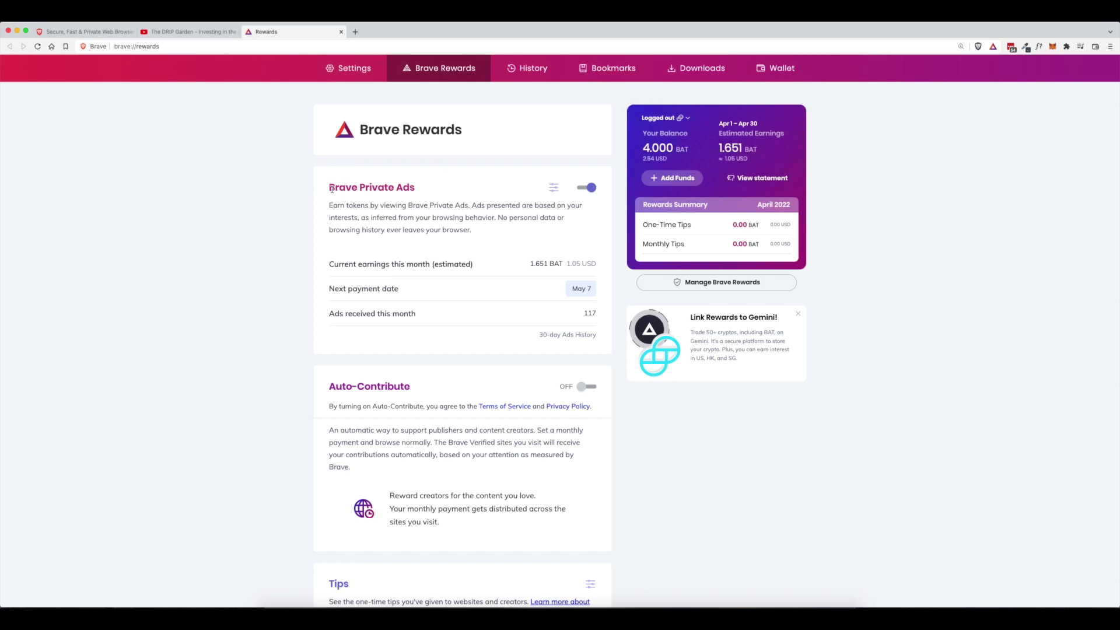
pyautogui.moveTo(331, 188); pyautogui.dragTo(417, 189)
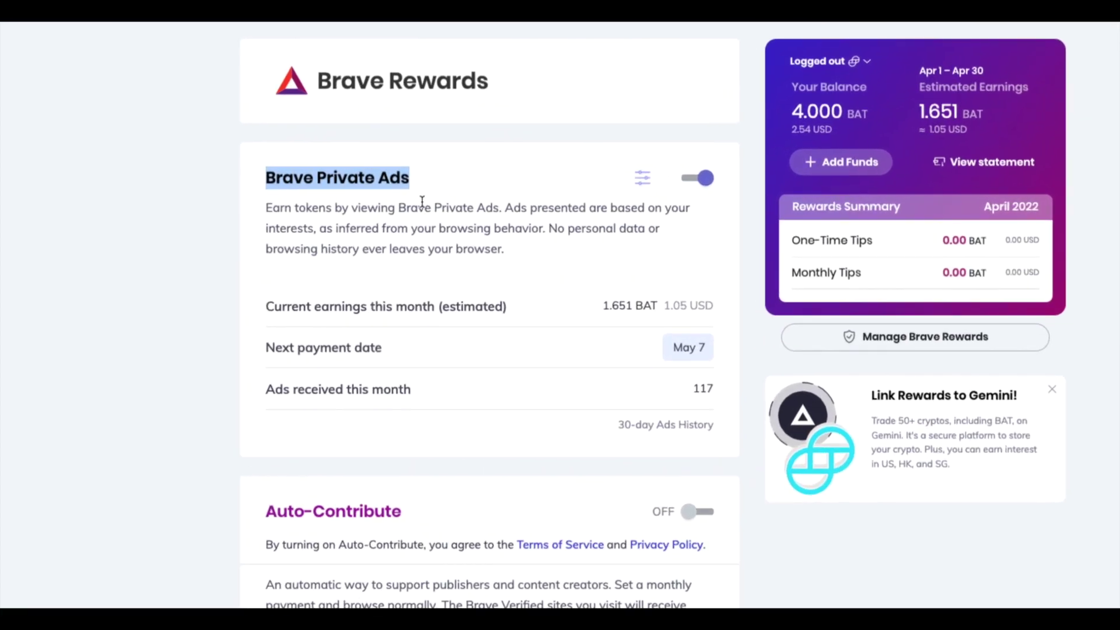
pyautogui.click(523, 203)
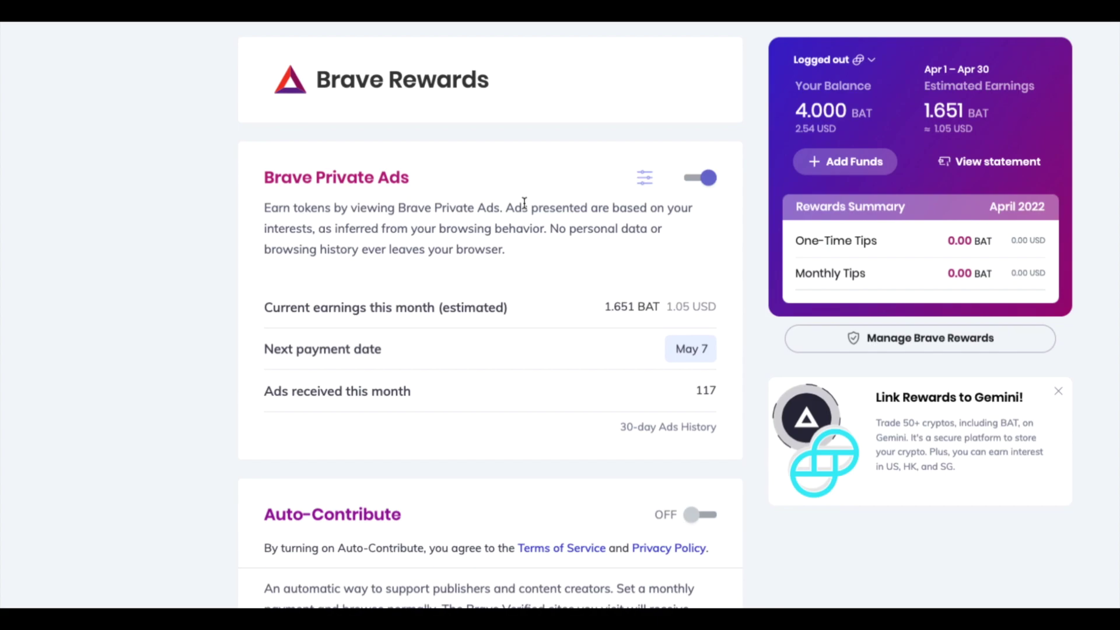
pyautogui.click(696, 179)
pyautogui.click(697, 178)
# Step: Keep the maximum at 10 ads per hour, close Private Ads settings, and check estimated earnings
pyautogui.click(644, 177)
pyautogui.click(340, 241)
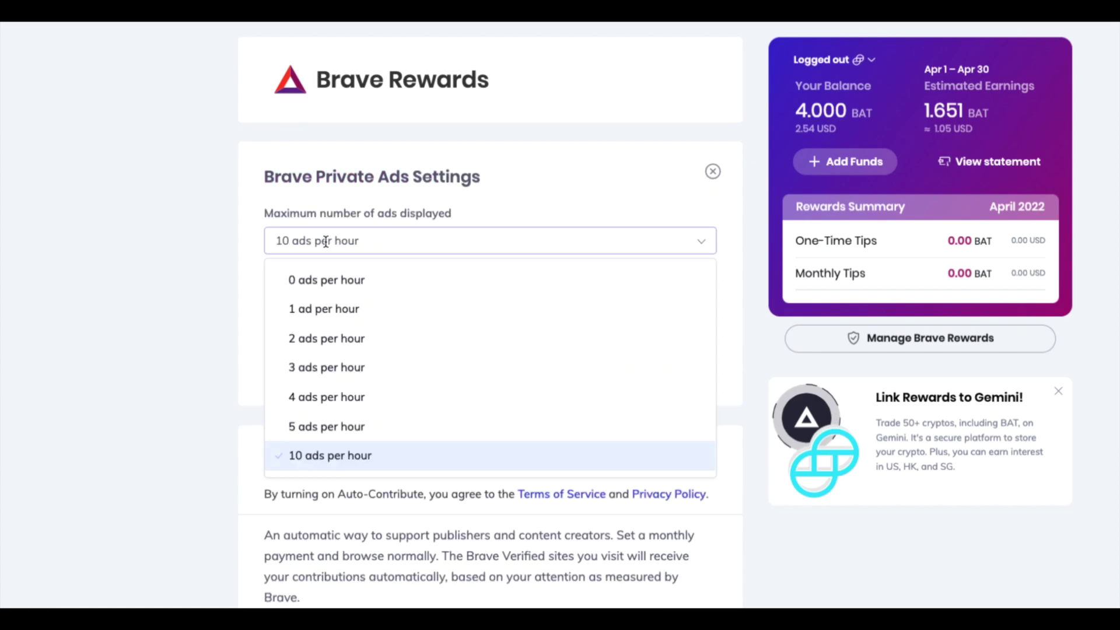
pyautogui.scroll(-2, 350, 368)
pyautogui.scroll(2, 358, 382)
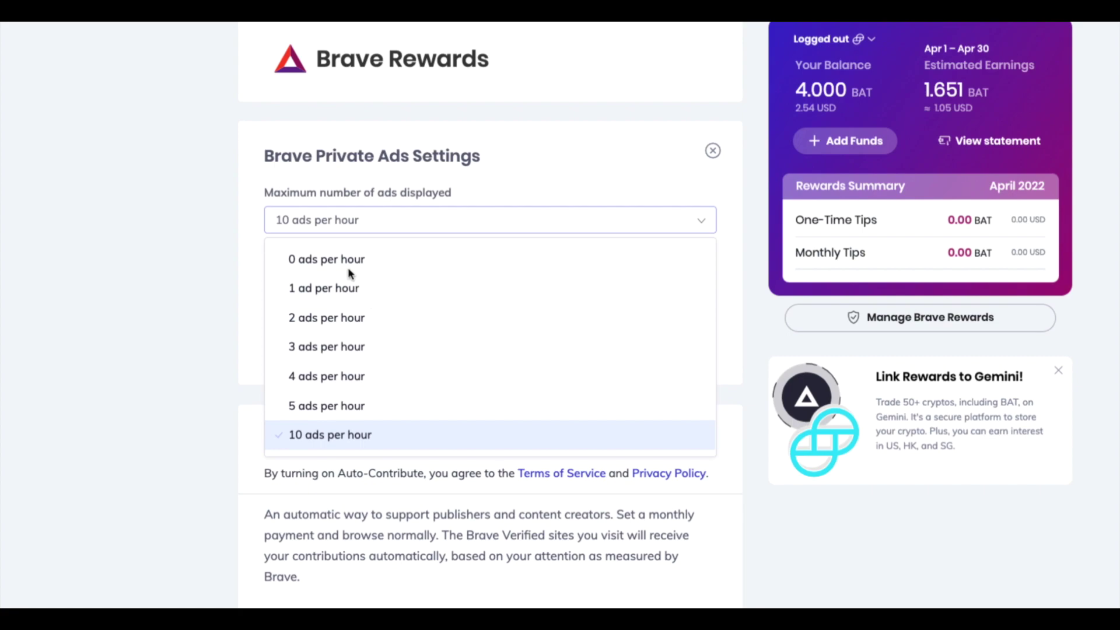
pyautogui.click(247, 343)
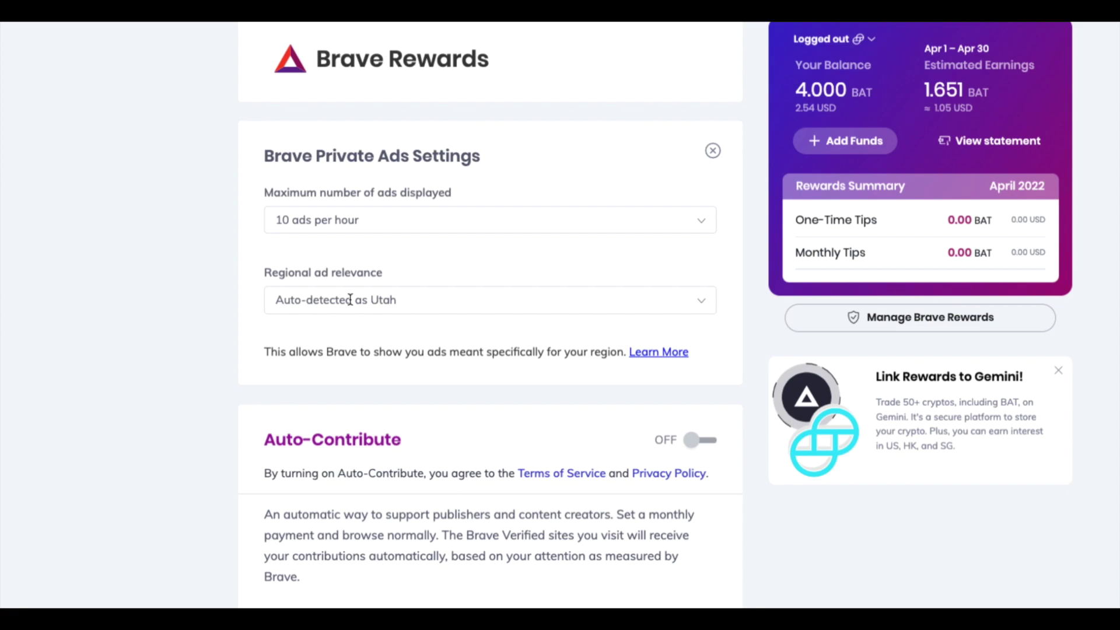
pyautogui.moveTo(275, 220); pyautogui.dragTo(354, 220)
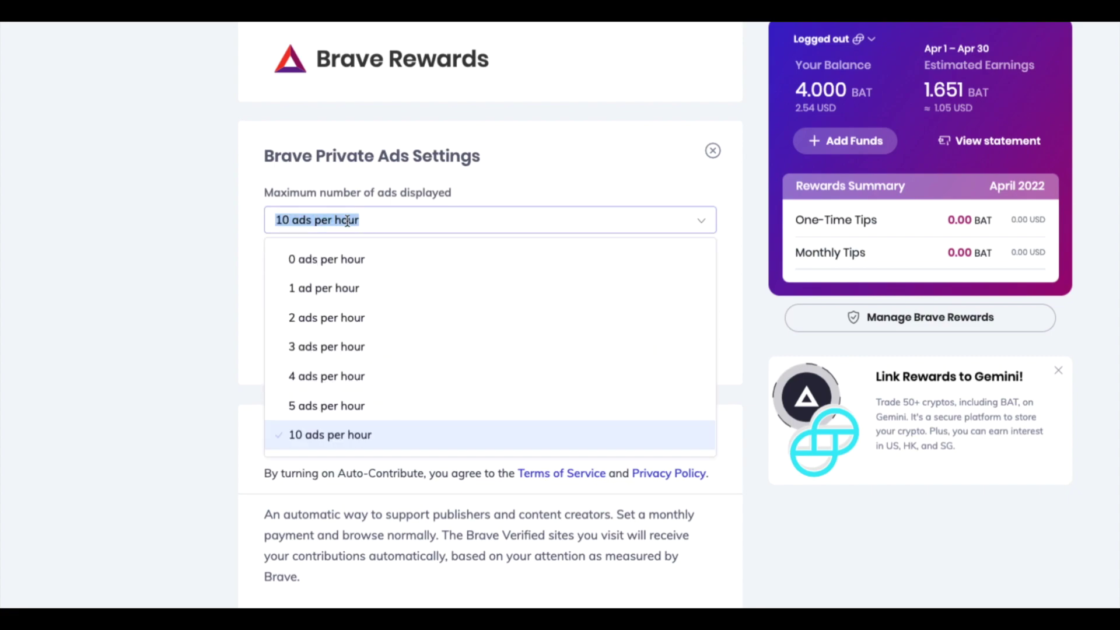
pyautogui.click(242, 233)
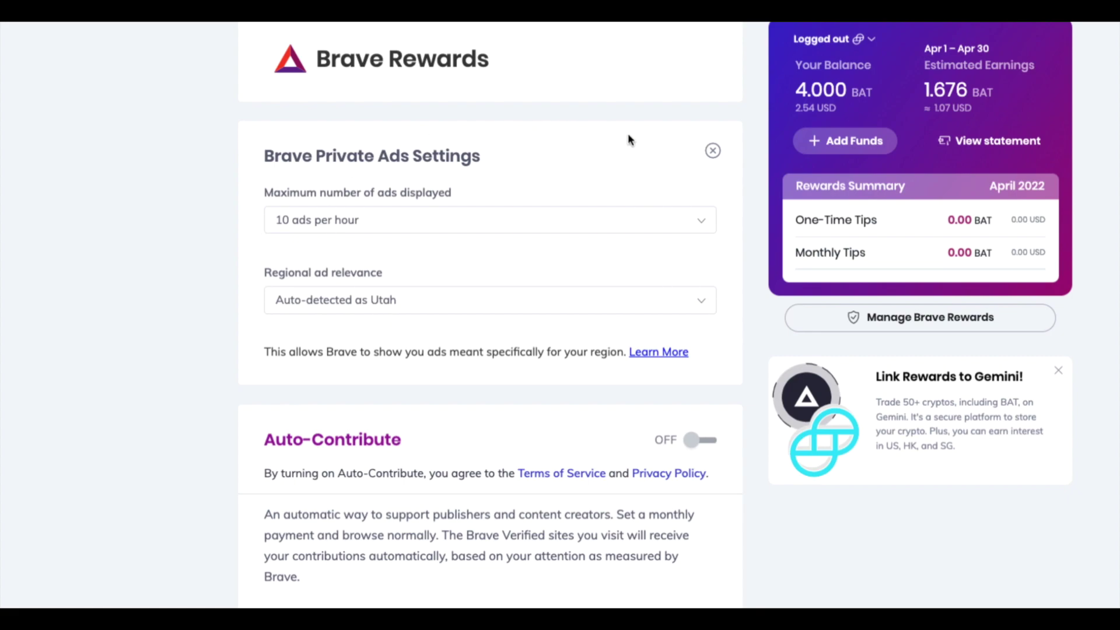
pyautogui.click(712, 150)
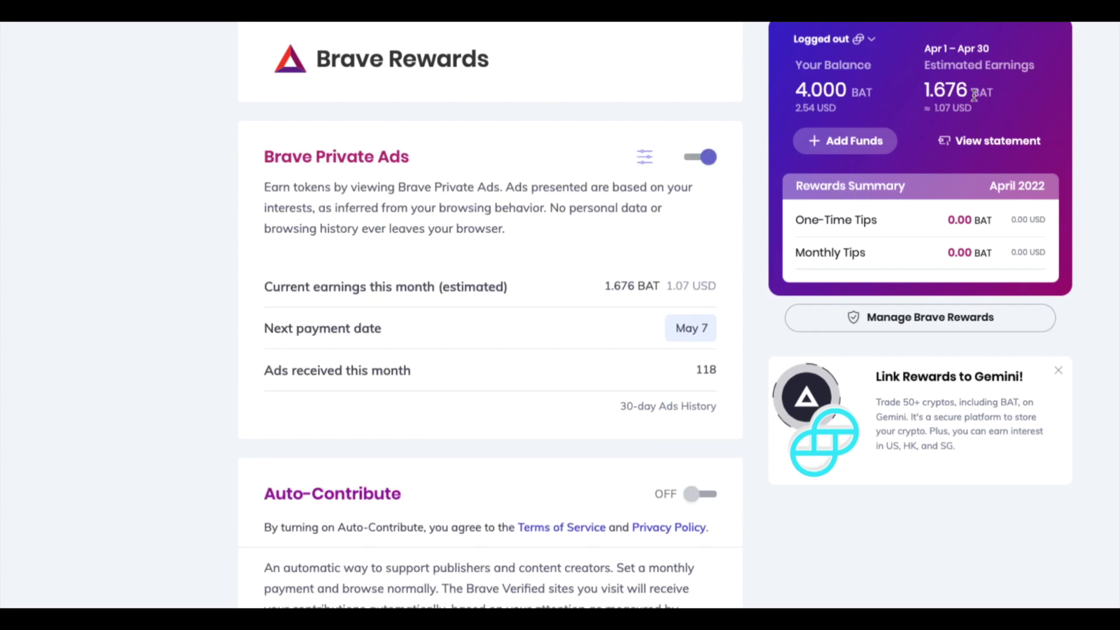
pyautogui.moveTo(974, 94); pyautogui.dragTo(985, 89)
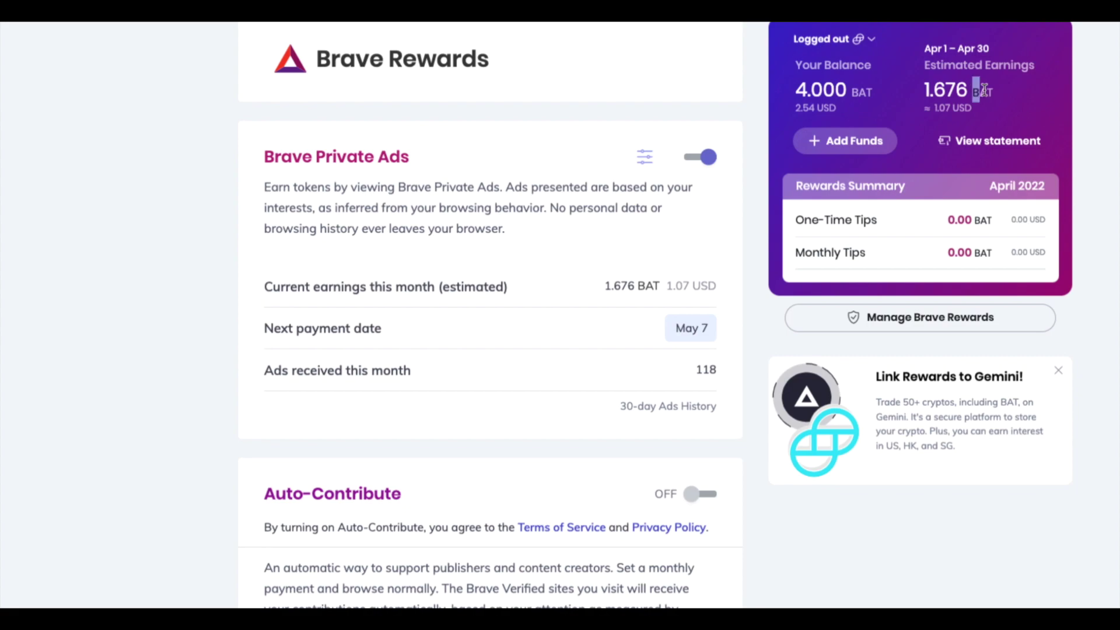
# Step: Return from the exchange tabs to the Rewards page and show, then hide, the Gemini login options
pyautogui.click(149, 245)
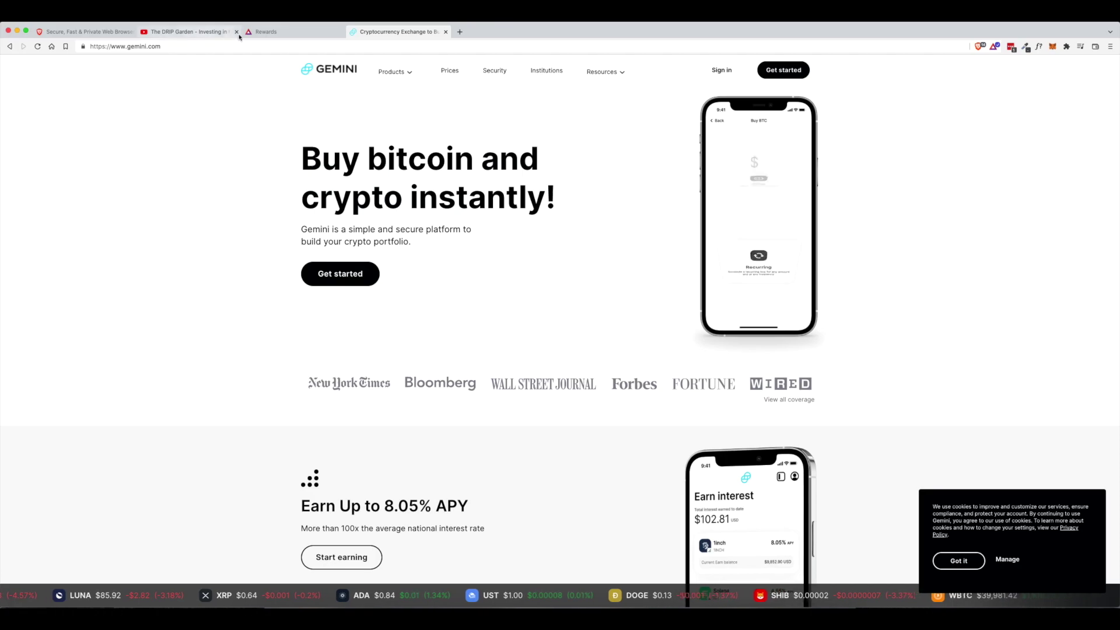
pyautogui.hotkey('ctrl', 'shift', 'Tab')
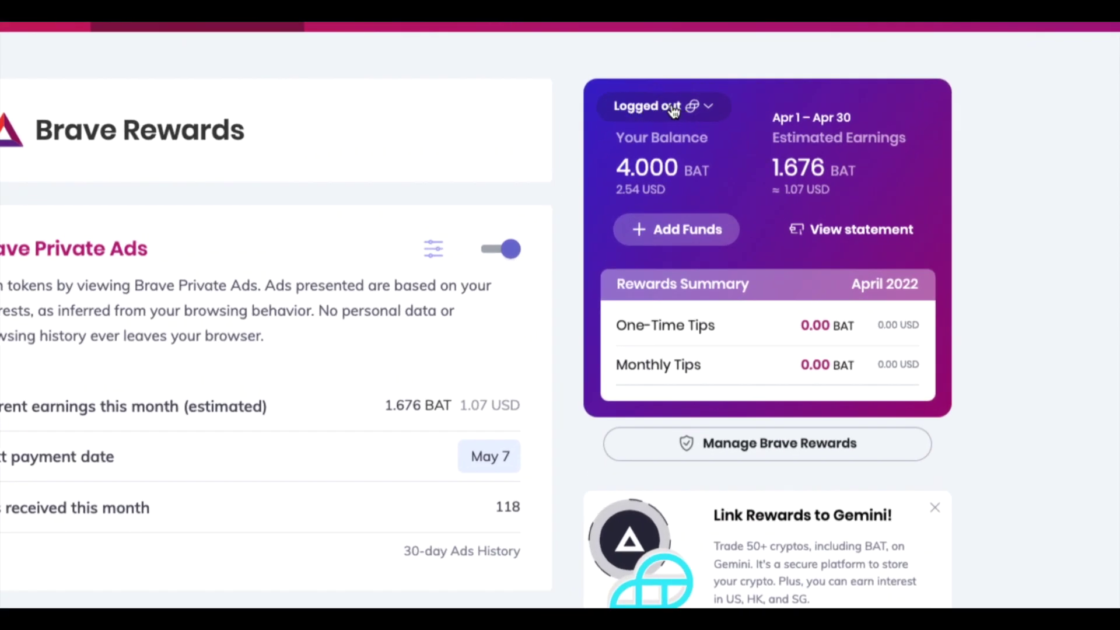
pyautogui.click(669, 105)
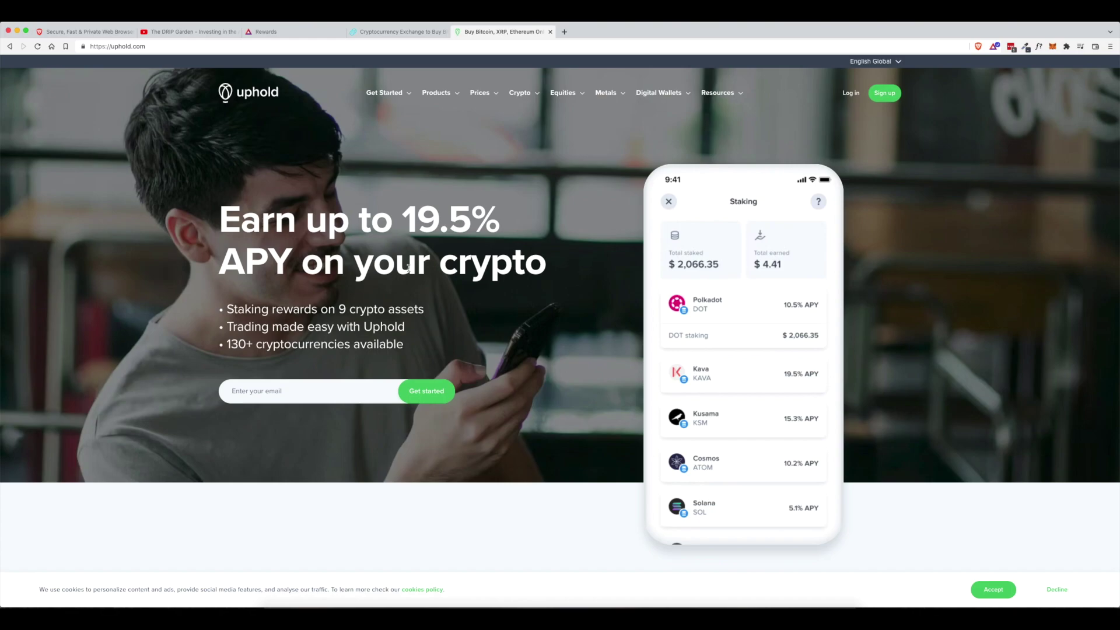
pyautogui.click(312, 33)
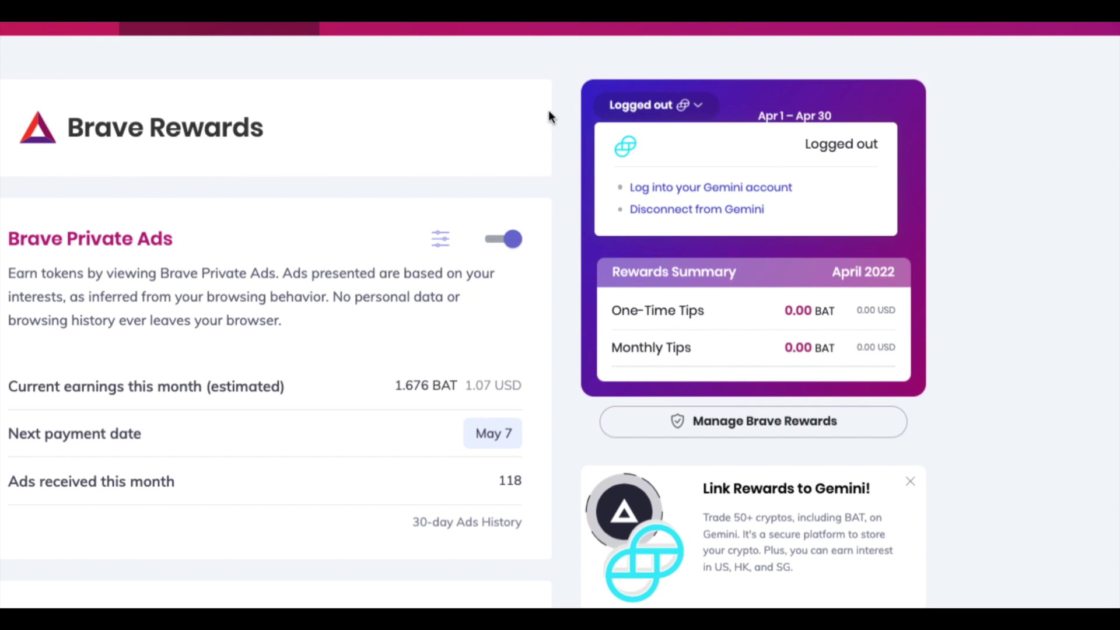
pyautogui.click(649, 107)
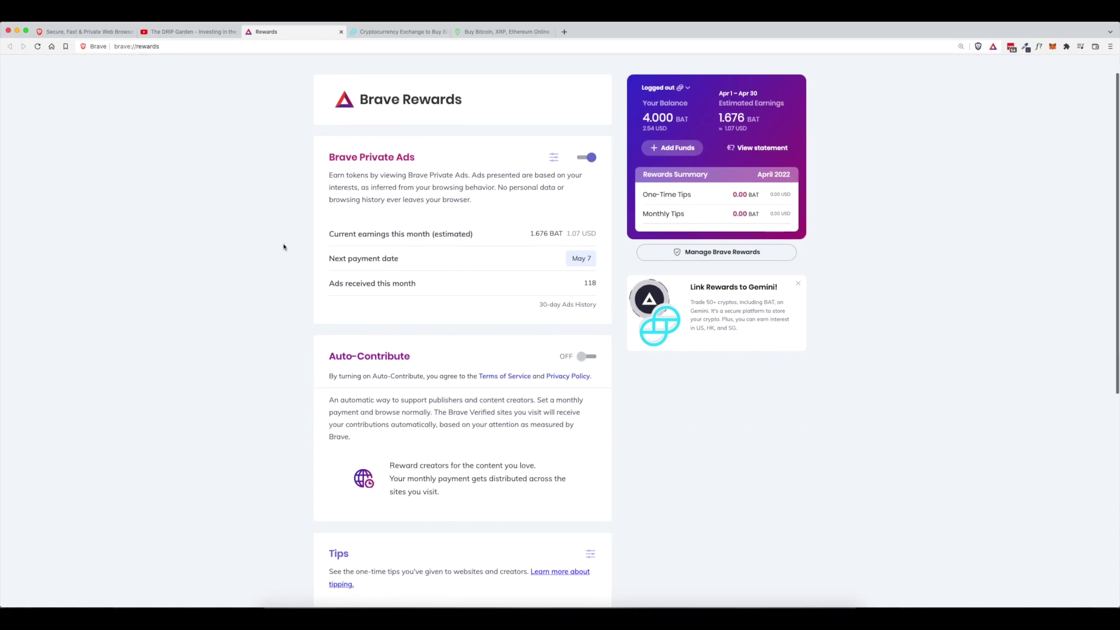
pyautogui.scroll(-2, 283, 248)
pyautogui.scroll(-2, 284, 247)
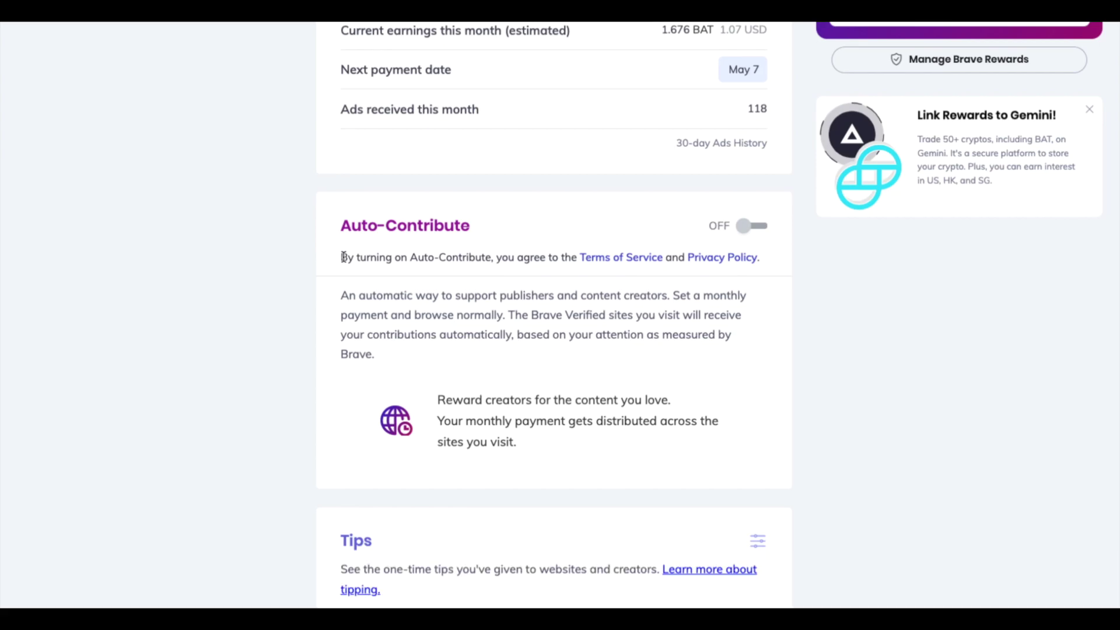
# Step: Enable Auto-Contribute with a monthly payment of up to 5.000 BAT (3.18 USD)
pyautogui.moveTo(341, 227); pyautogui.dragTo(480, 230)
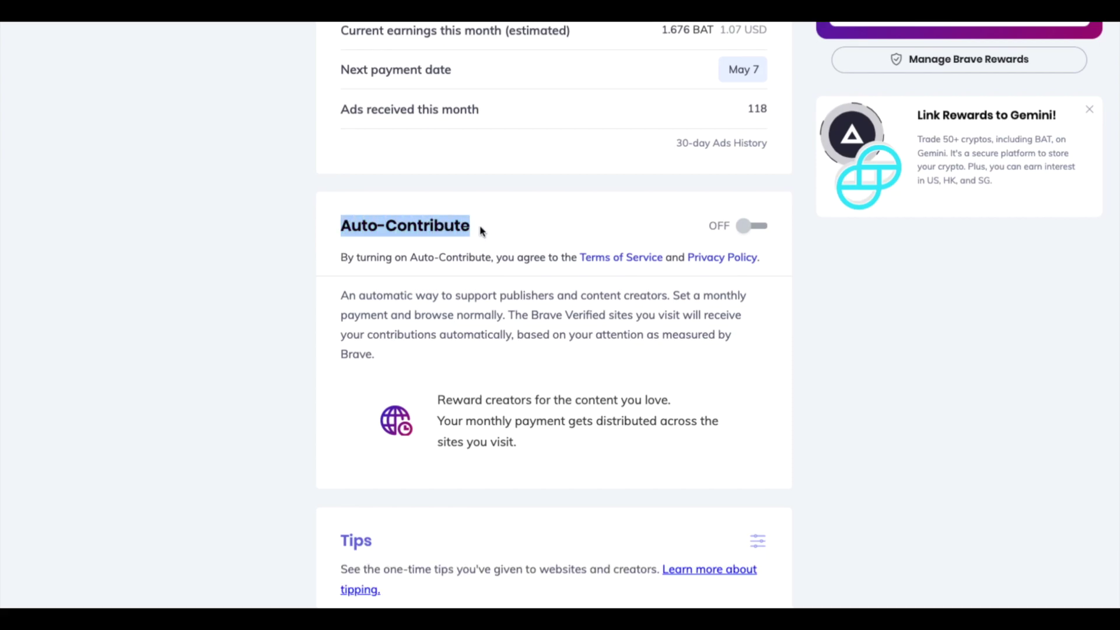
pyautogui.click(754, 225)
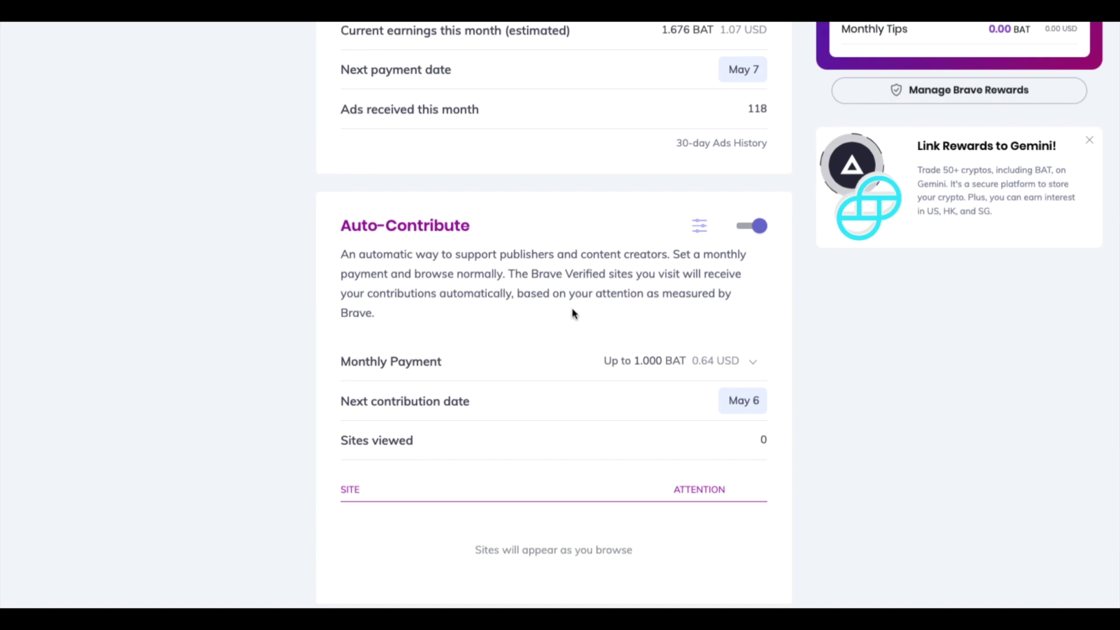
pyautogui.scroll(-1, 568, 324)
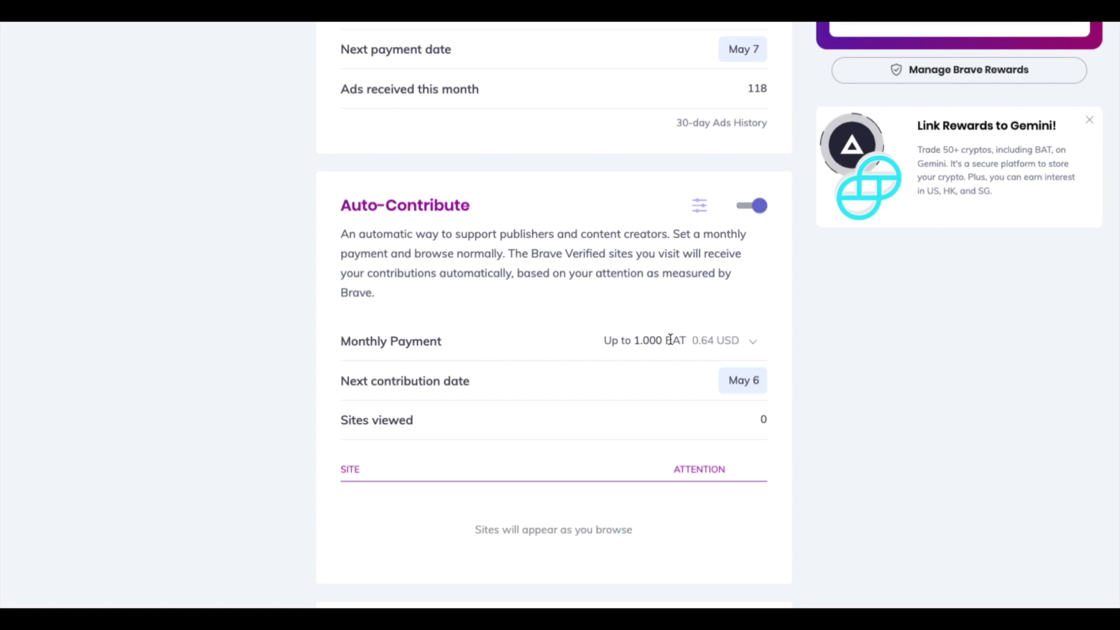
pyautogui.click(707, 340)
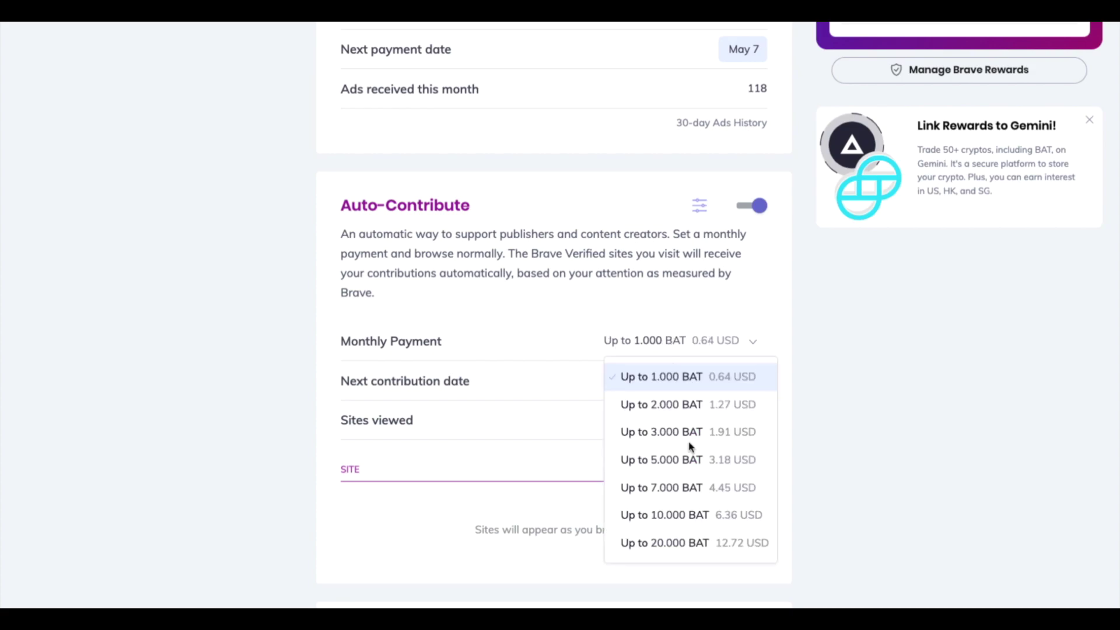
pyautogui.scroll(-1, 688, 442)
pyautogui.click(666, 430)
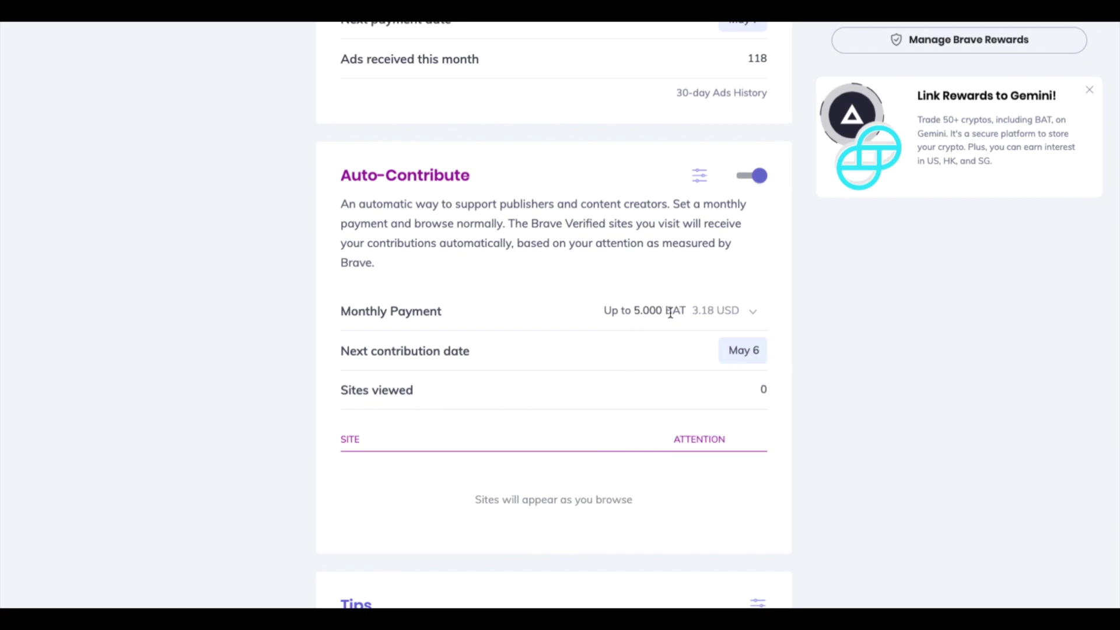
pyautogui.doubleClick(693, 310)
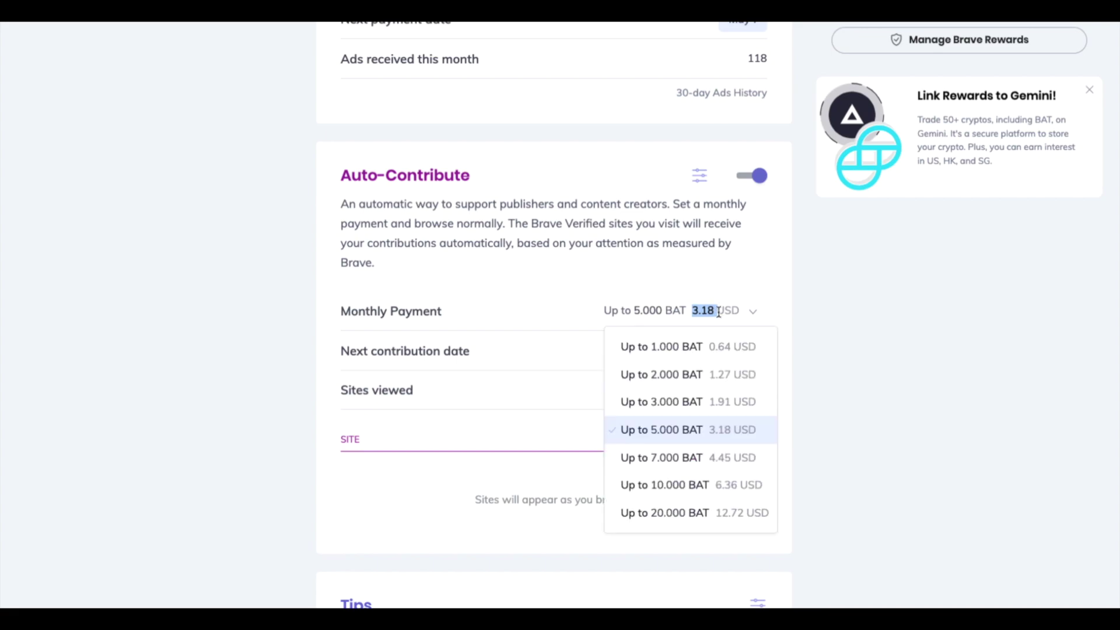
pyautogui.click(788, 330)
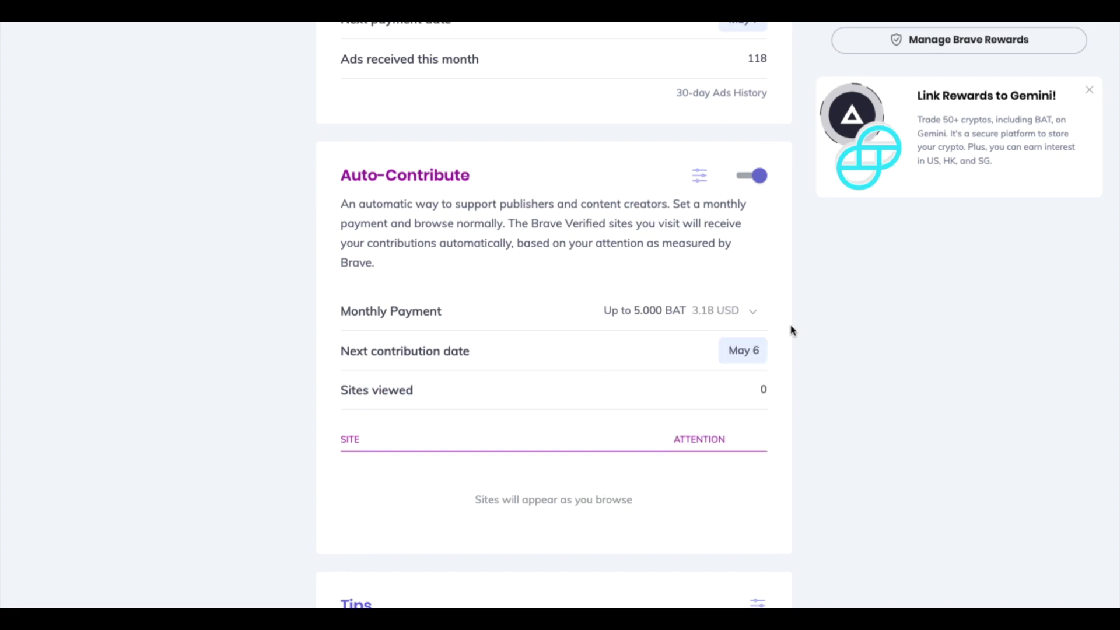
pyautogui.moveTo(602, 310); pyautogui.dragTo(736, 308)
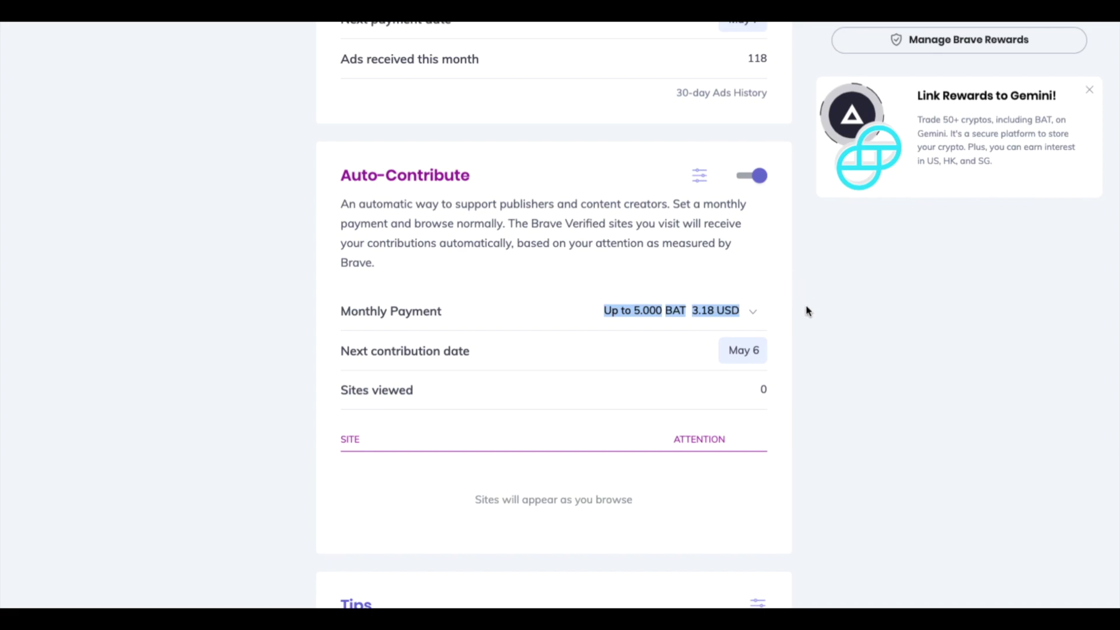
pyautogui.click(623, 299)
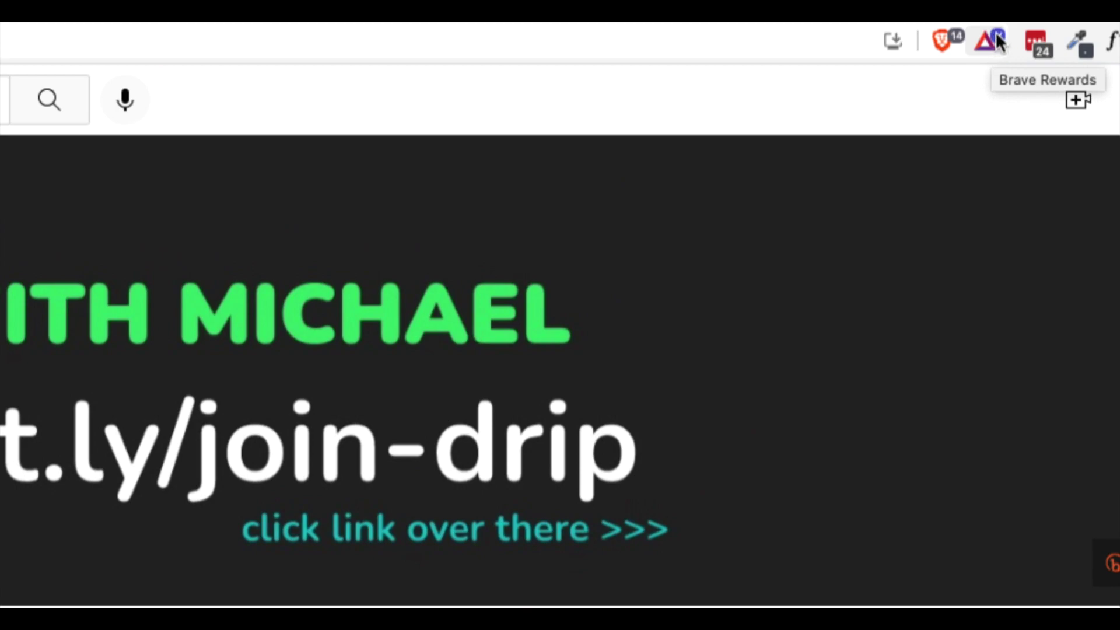
# Step: Check the YouTube channel's Rewards panel, then return to the Rewards tab
pyautogui.click(990, 45)
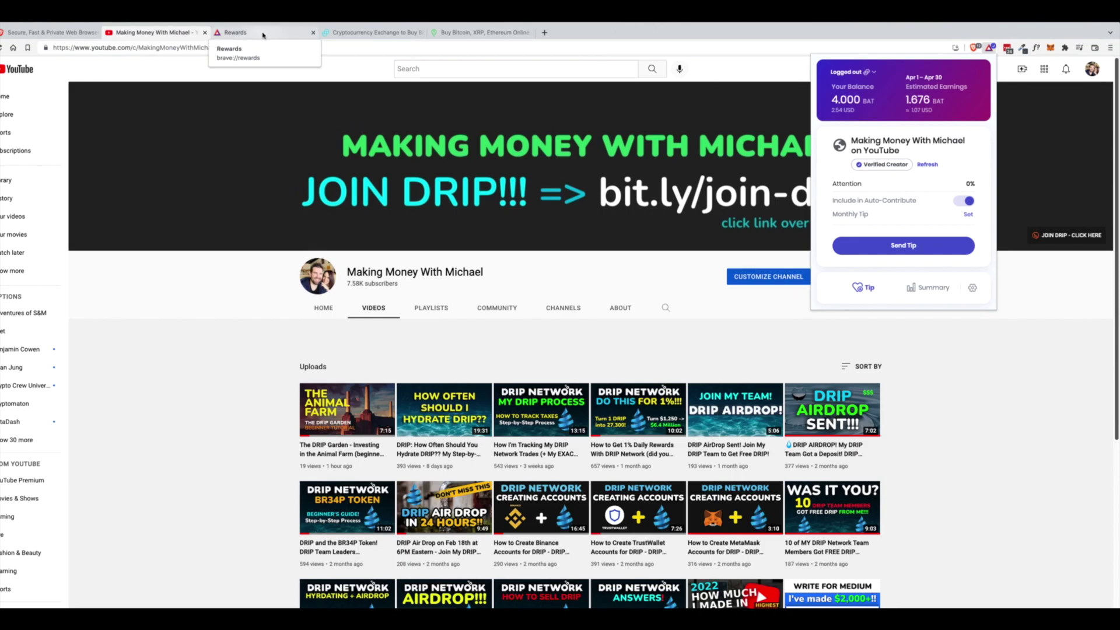
pyautogui.click(262, 35)
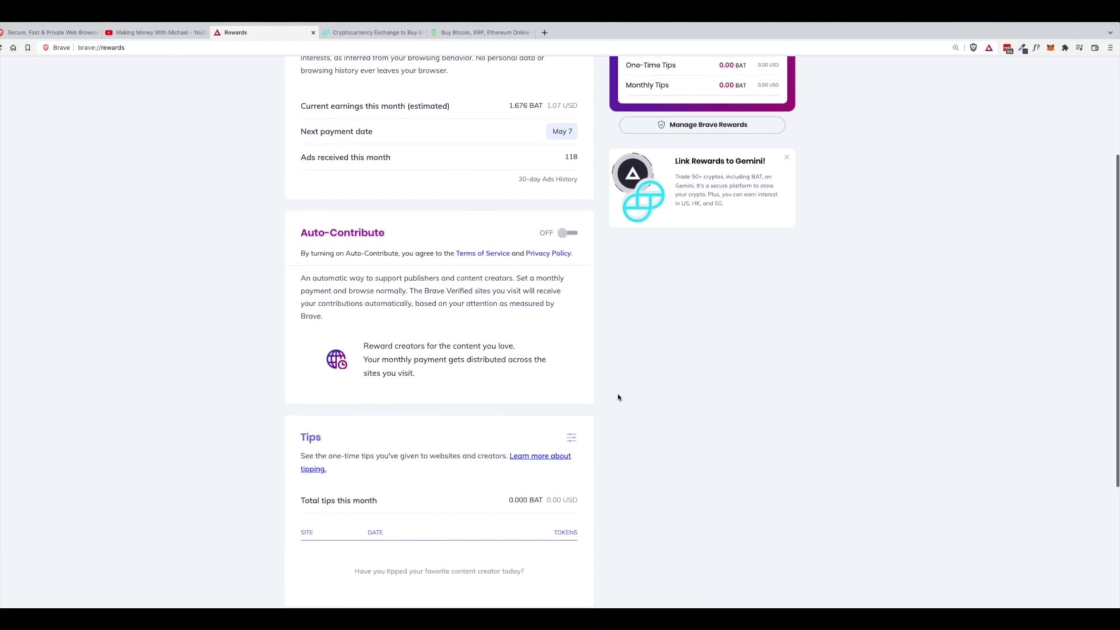
pyautogui.scroll(1, 618, 398)
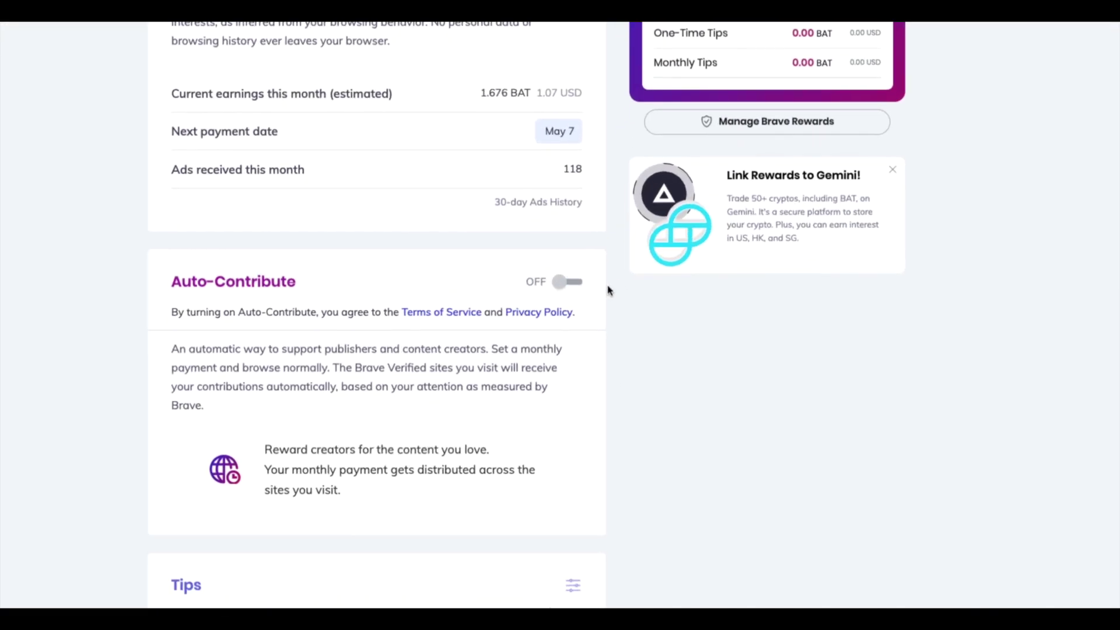
pyautogui.scroll(-1, 619, 282)
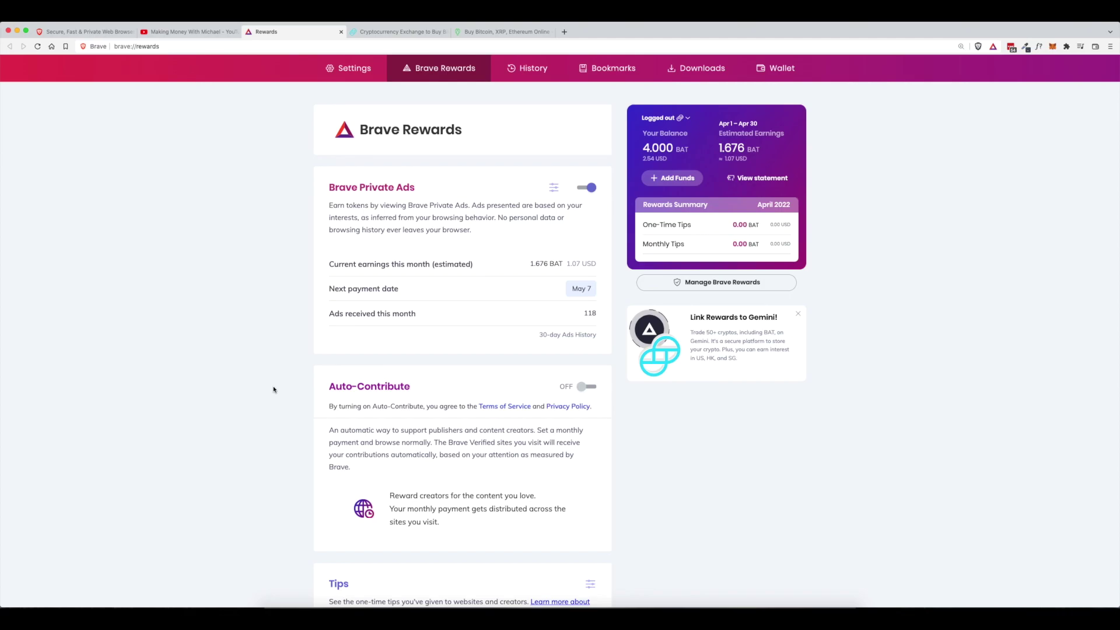
# Step: Reach Creators Overview via brave.com's Business menu and highlight 'content and we get you paid'
pyautogui.click(96, 32)
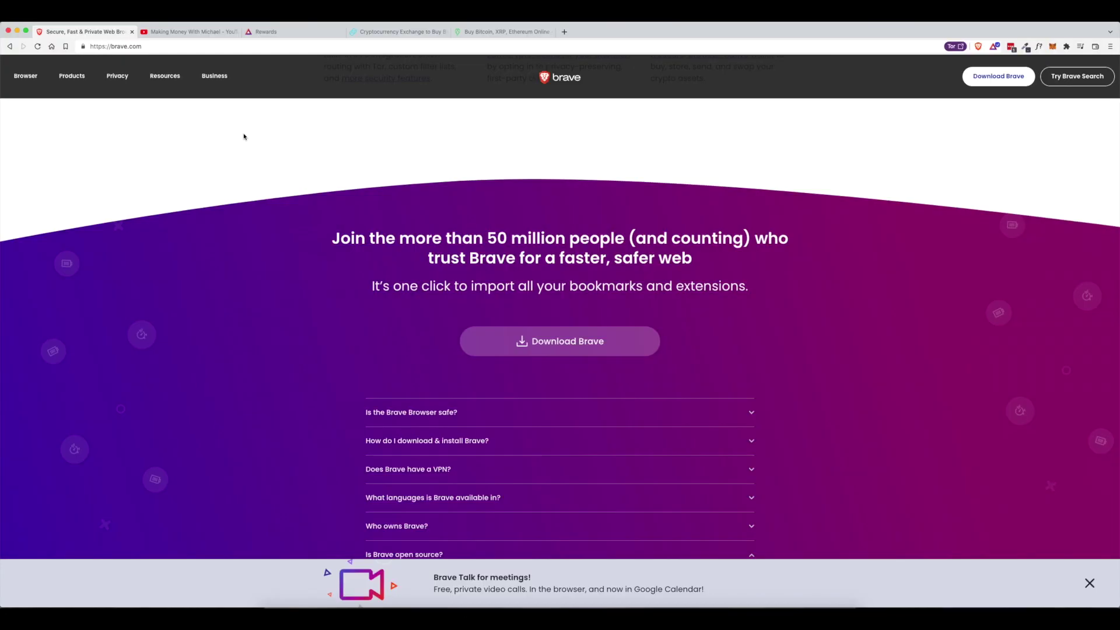
pyautogui.click(202, 75)
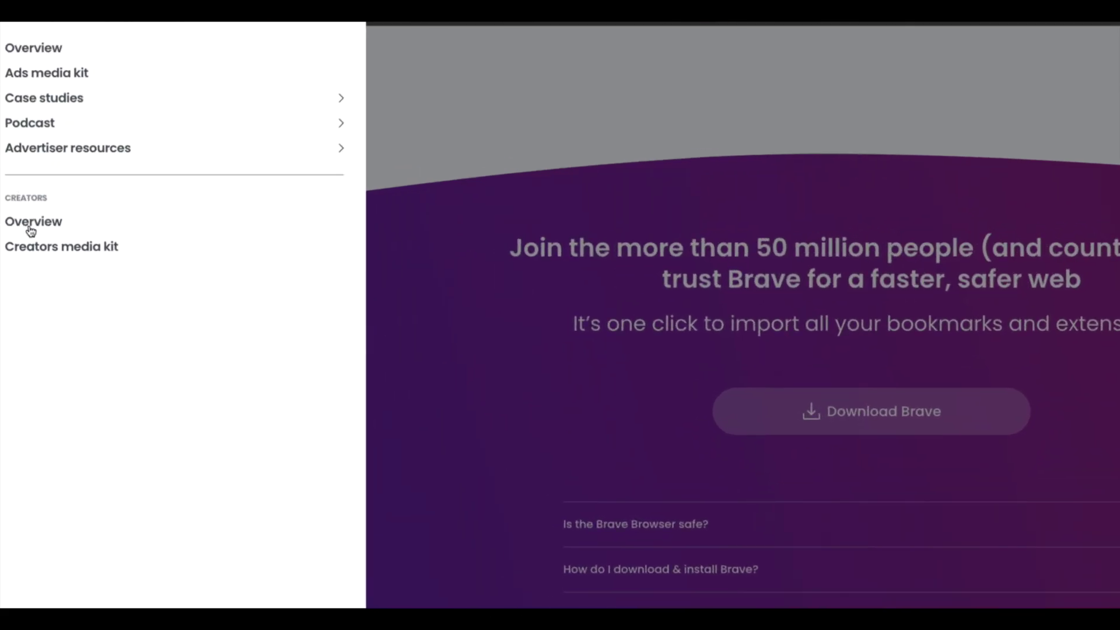
pyautogui.click(28, 225)
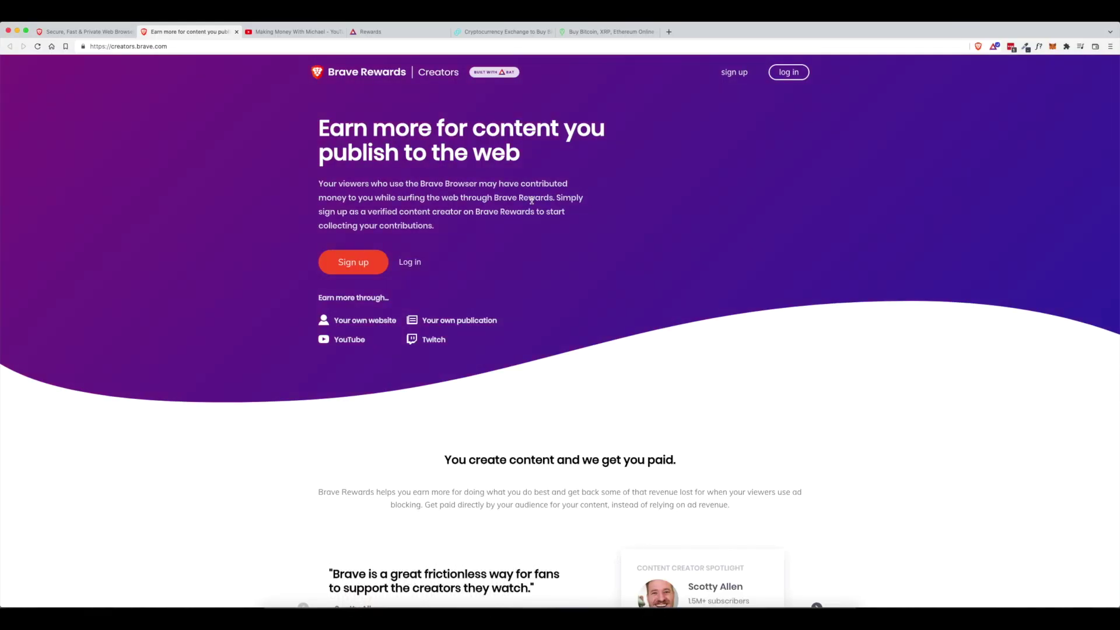
pyautogui.scroll(-1, 228, 249)
pyautogui.scroll(-5, 228, 249)
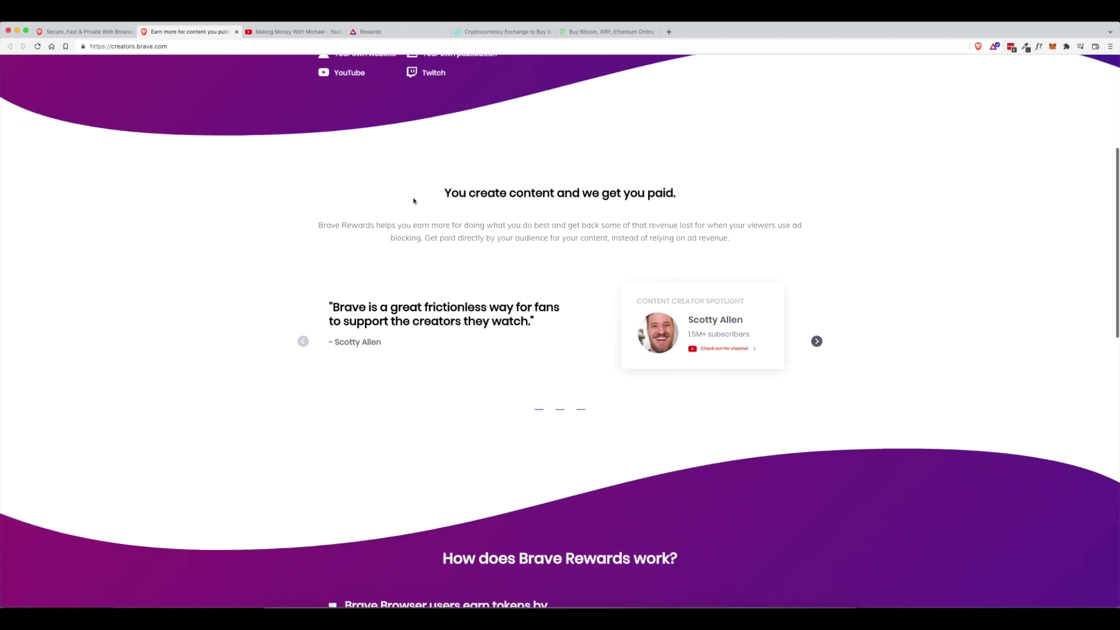
pyautogui.moveTo(442, 193); pyautogui.dragTo(622, 184)
pyautogui.click(698, 192)
pyautogui.moveTo(699, 191); pyautogui.dragTo(513, 193)
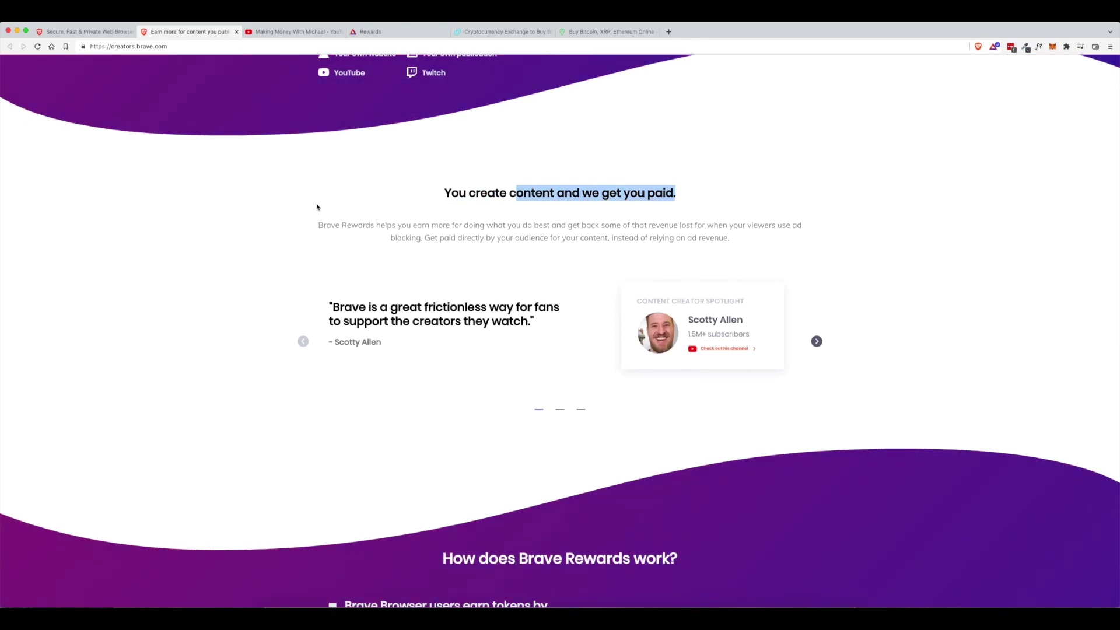
pyautogui.scroll(5, 318, 207)
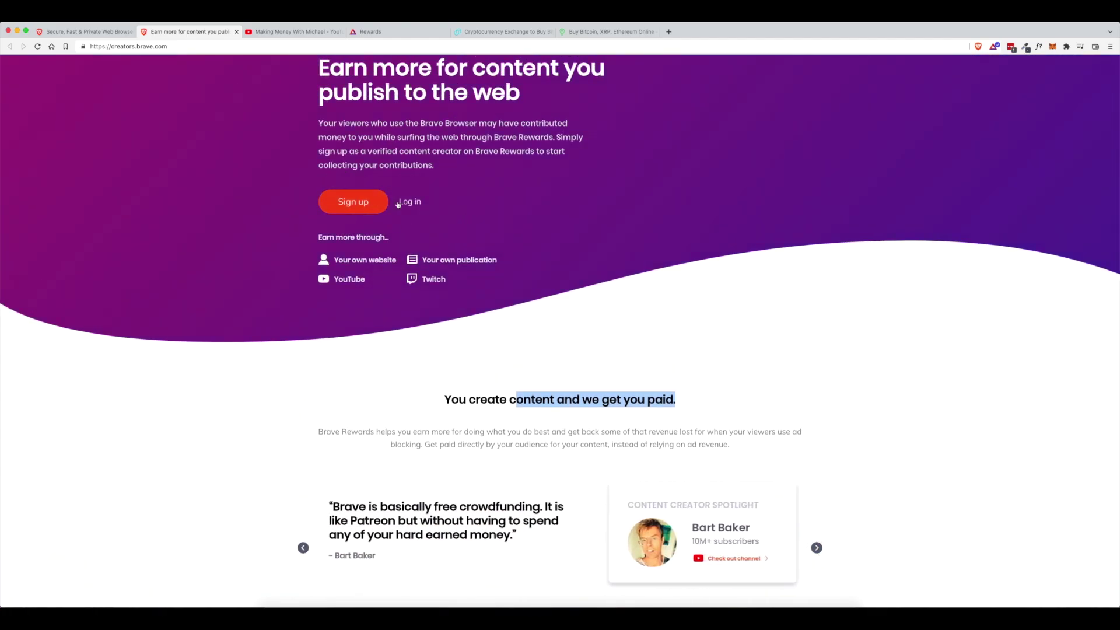
pyautogui.scroll(2, 402, 202)
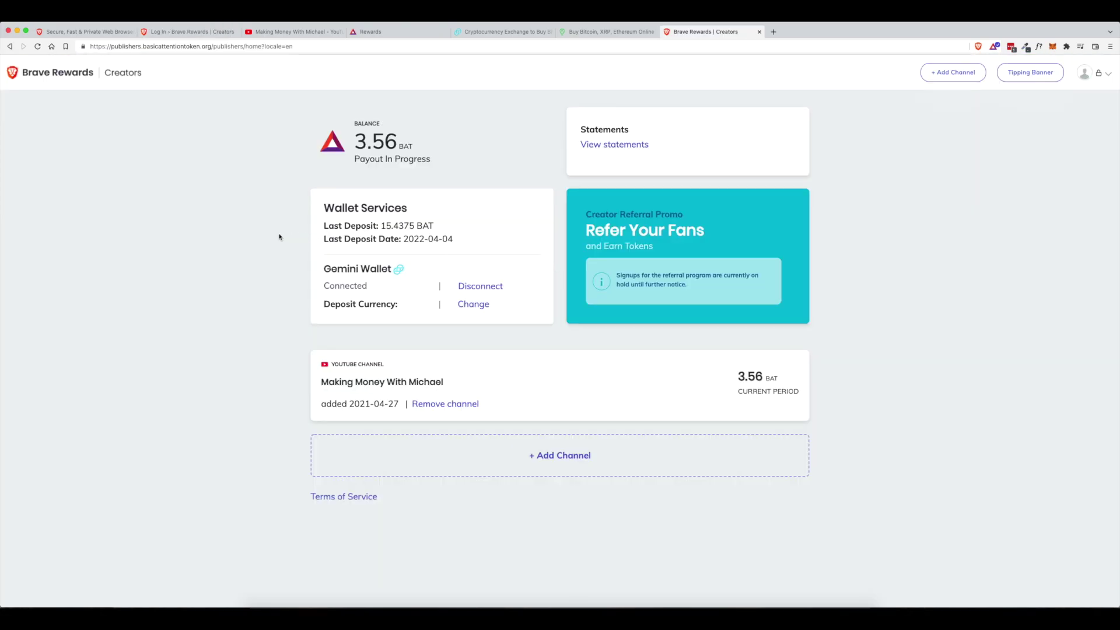
# Step: Highlight the YouTube channel name, then open the '+ Add Channel' box
pyautogui.moveTo(321, 383); pyautogui.dragTo(447, 386)
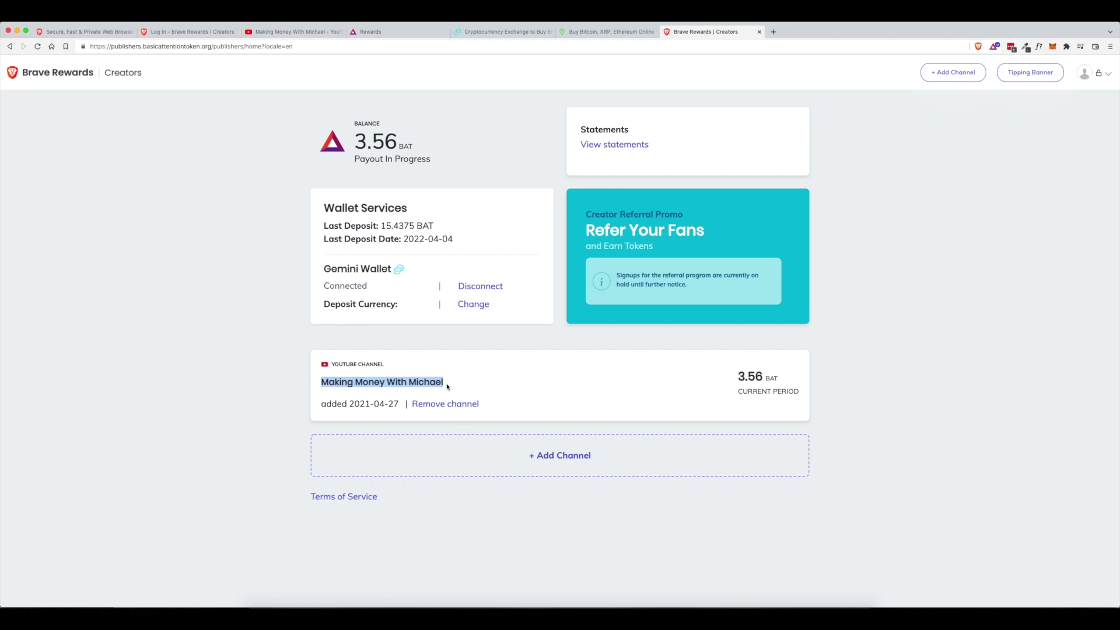
pyautogui.scroll(-1, 540, 382)
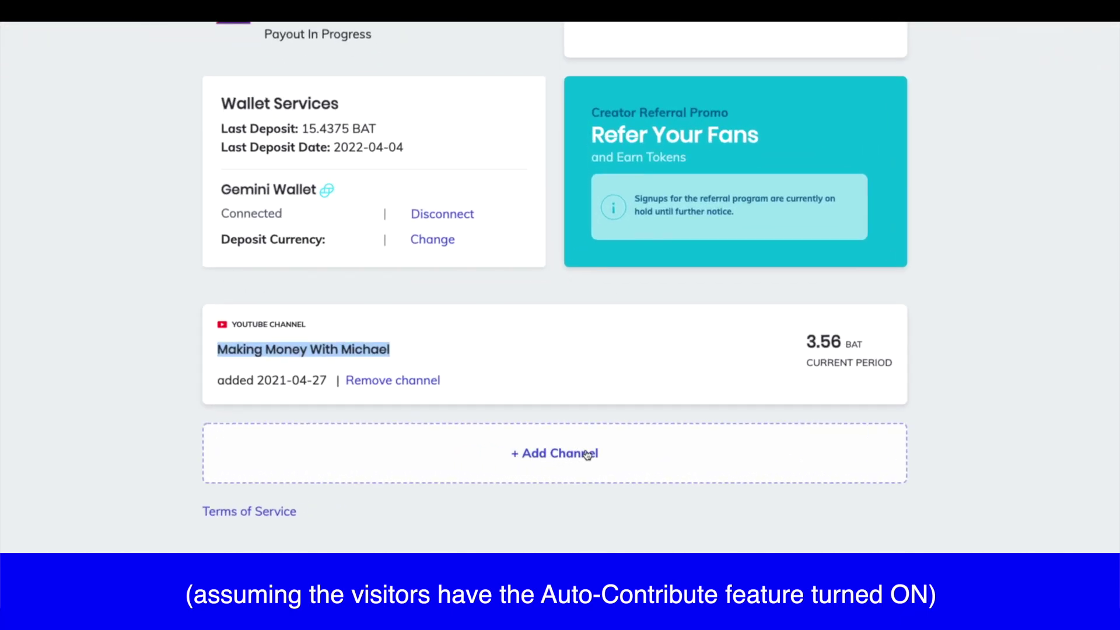
pyautogui.click(588, 455)
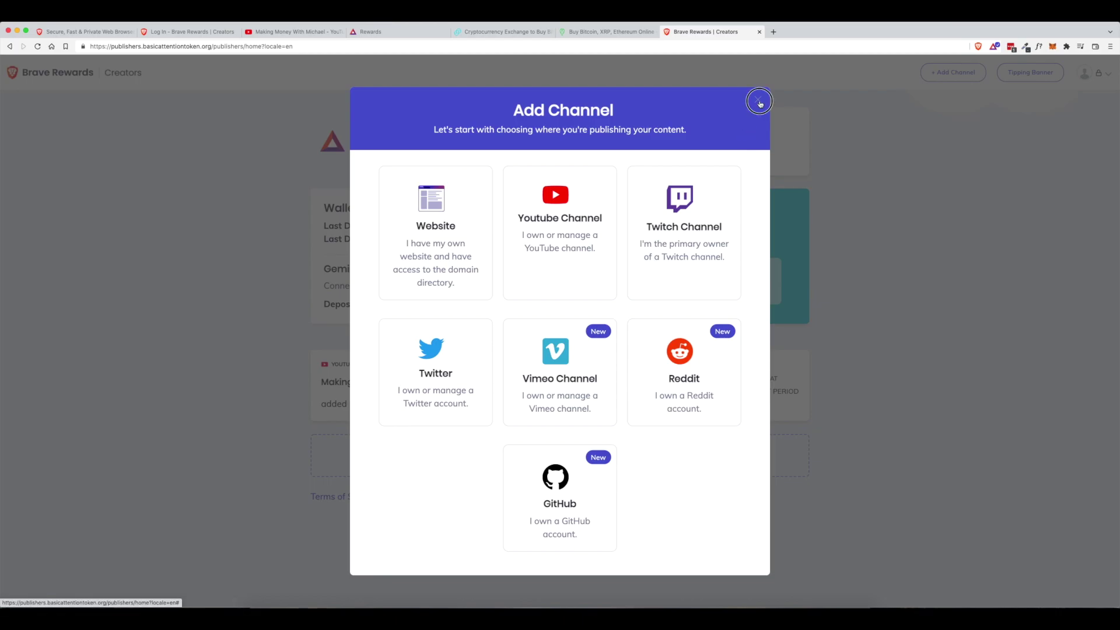
# Step: Close the Add Channel platform choices to return to the Creators dashboard
pyautogui.click(758, 100)
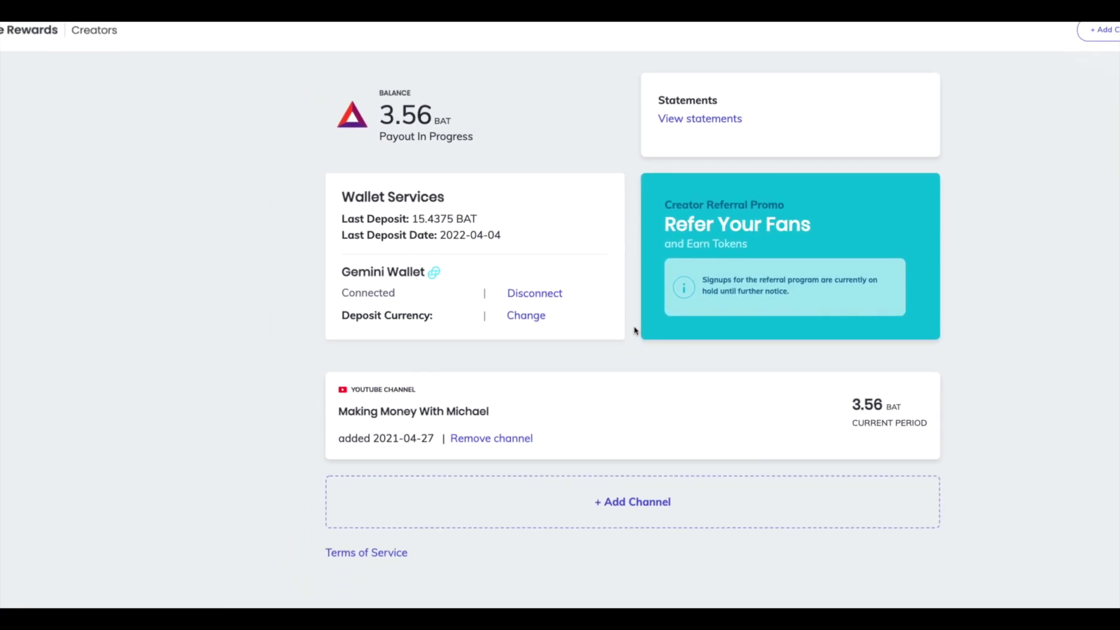
pyautogui.moveTo(664, 225); pyautogui.dragTo(809, 223)
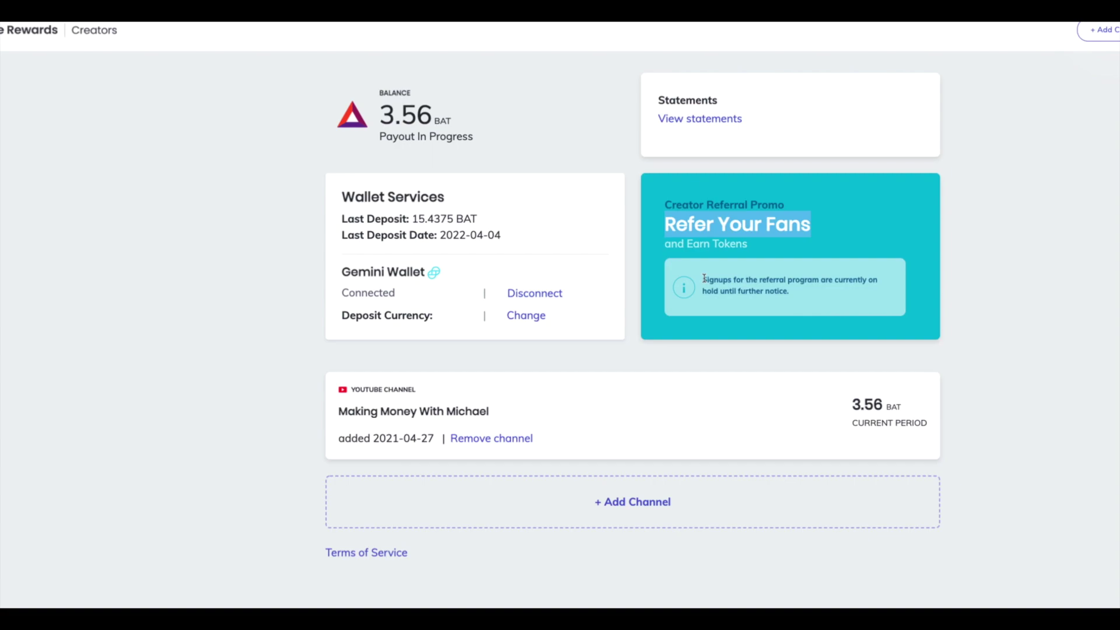
pyautogui.moveTo(703, 279); pyautogui.dragTo(816, 295)
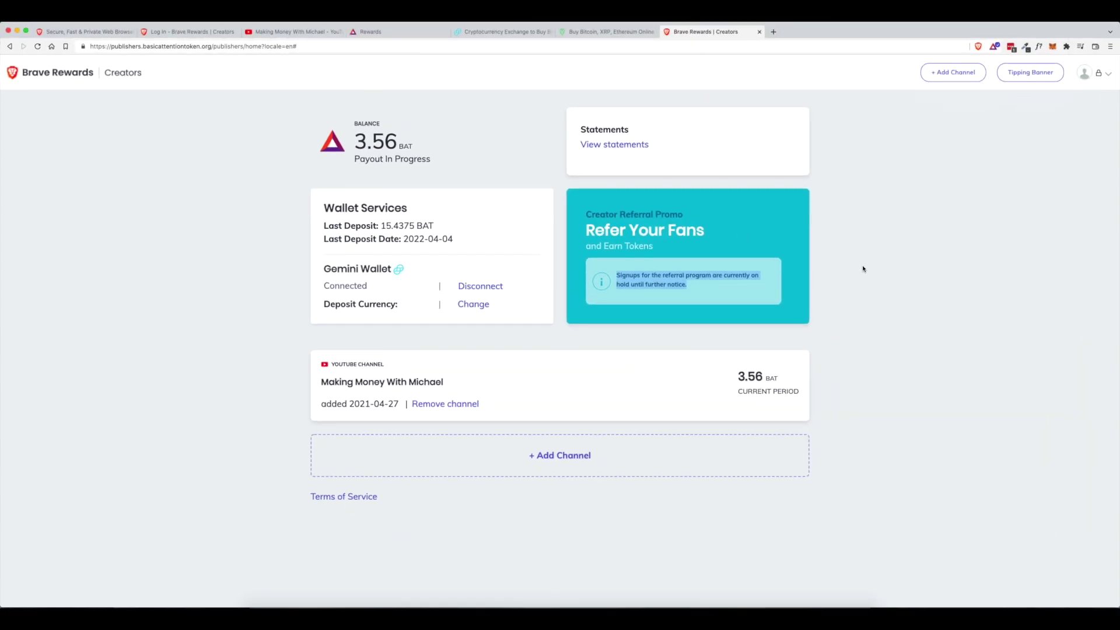
pyautogui.click(864, 269)
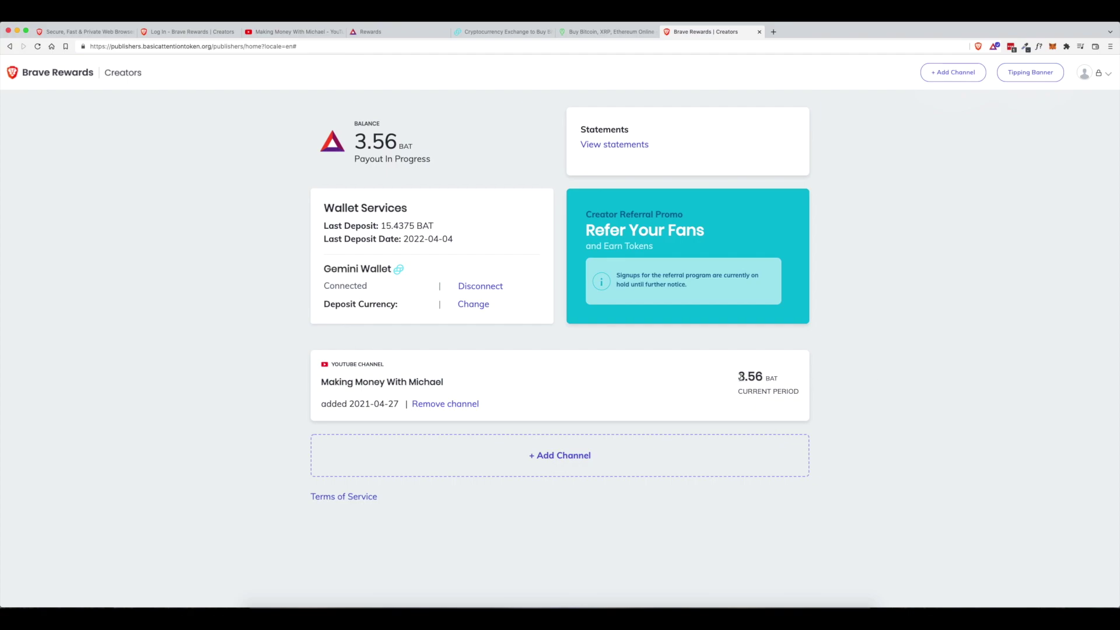
pyautogui.moveTo(740, 377); pyautogui.dragTo(764, 378)
pyautogui.click(251, 216)
# Step: In a new tab, highlight 93,264 blocked, 1.91 GB saved and 1.71 BAT; then 3.56 BAT on the dashboard
pyautogui.click(774, 33)
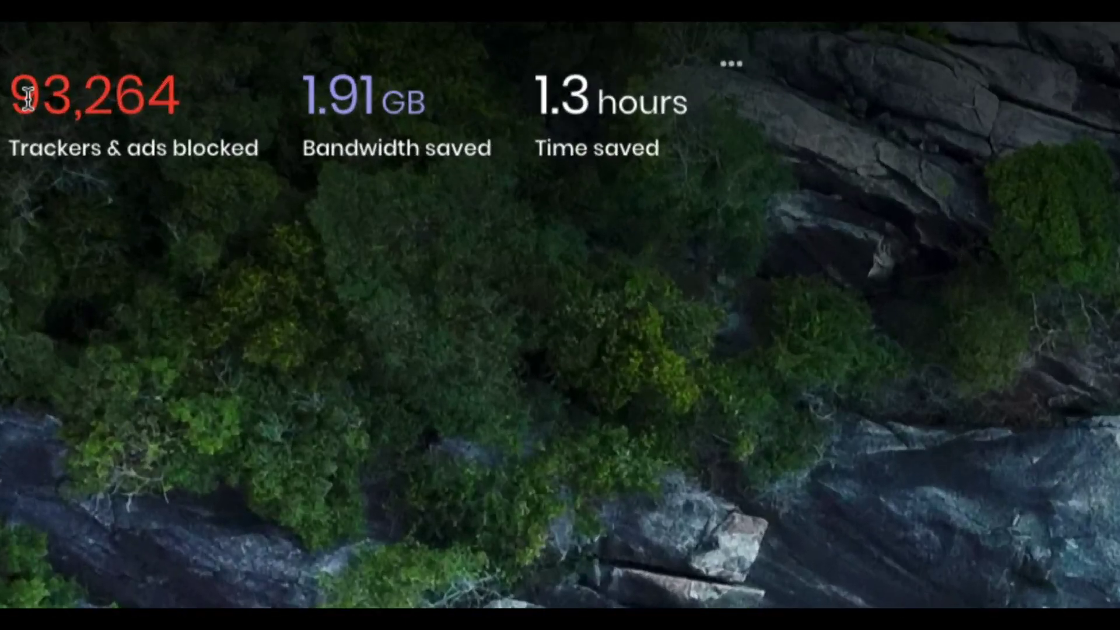
pyautogui.moveTo(26, 98); pyautogui.dragTo(180, 96)
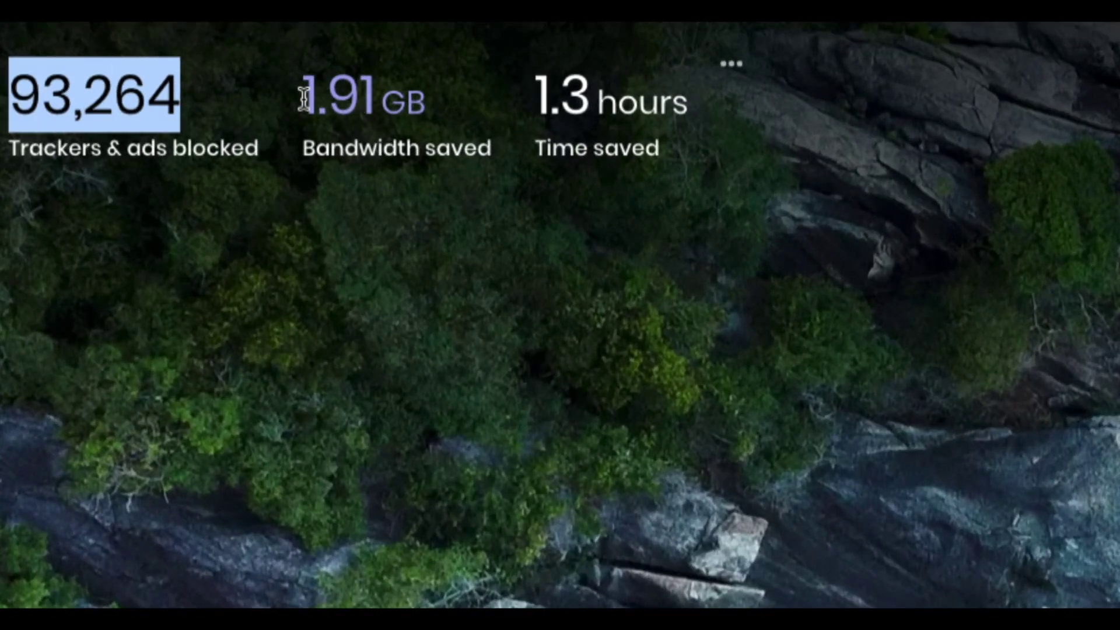
pyautogui.moveTo(304, 98); pyautogui.dragTo(691, 104)
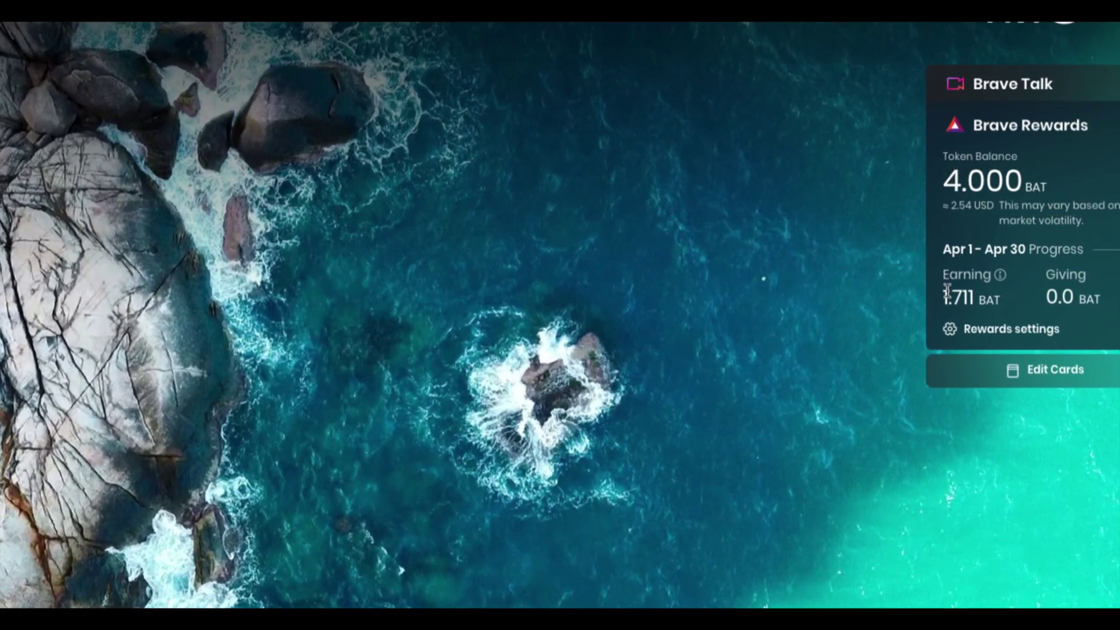
pyautogui.moveTo(944, 297); pyautogui.dragTo(973, 296)
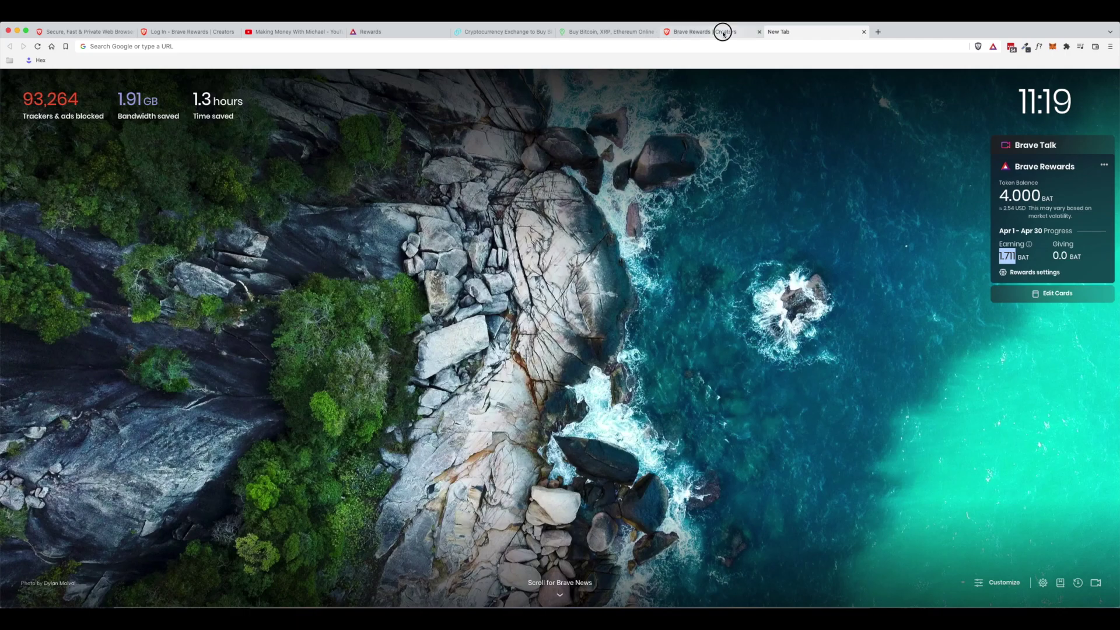
pyautogui.click(709, 32)
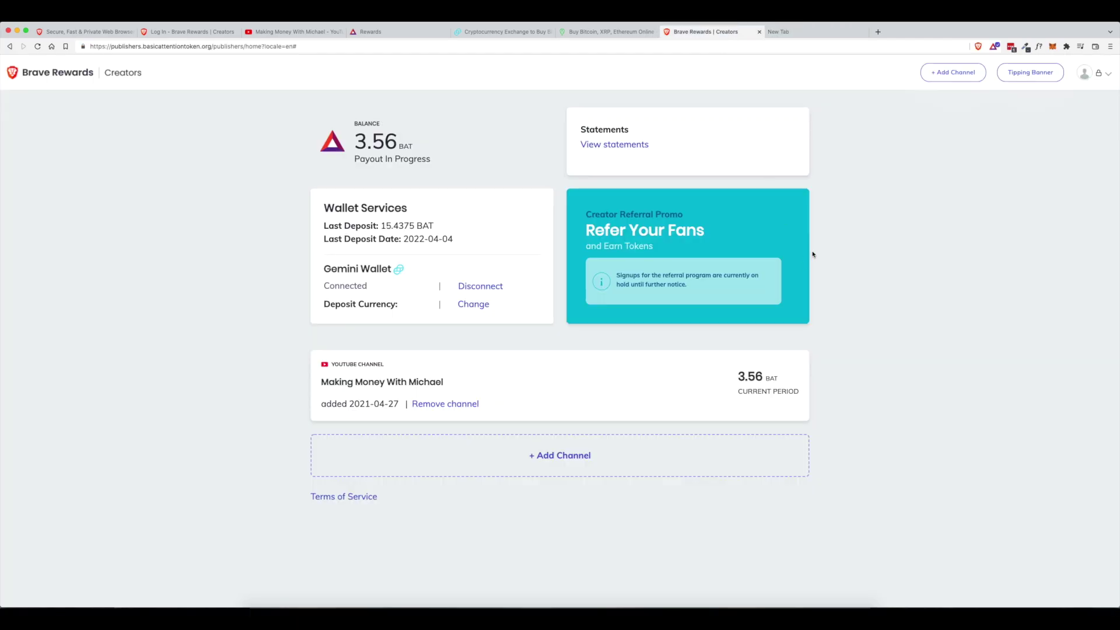
pyautogui.moveTo(734, 375); pyautogui.dragTo(779, 379)
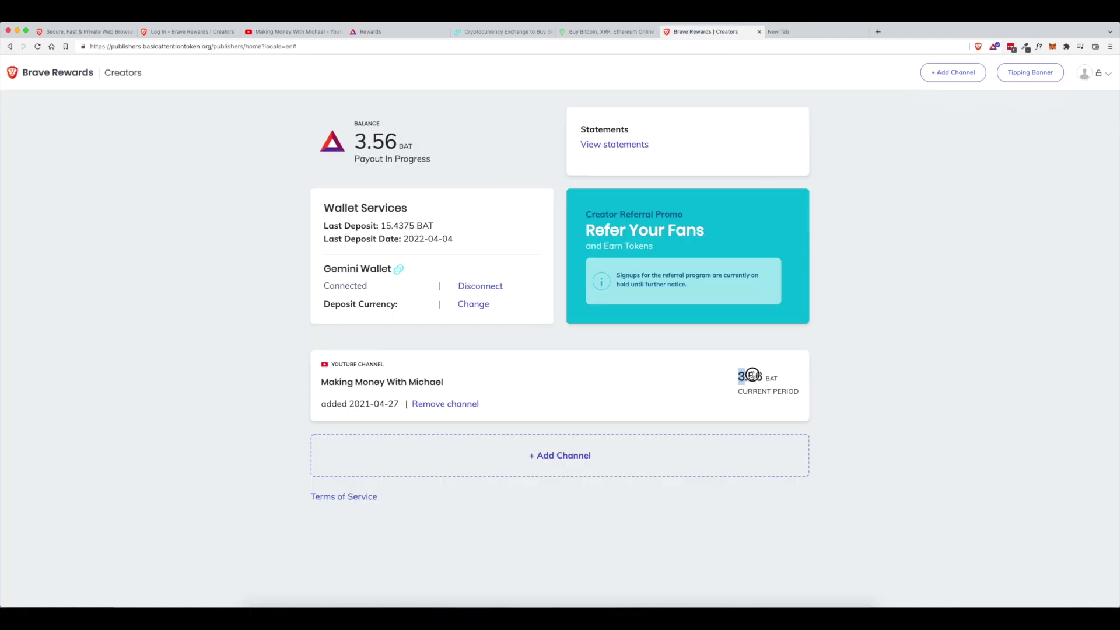
# Step: Search CoinGecko for 'bat' and open the Basic Attention Token (BAT) price page
pyautogui.click(805, 32)
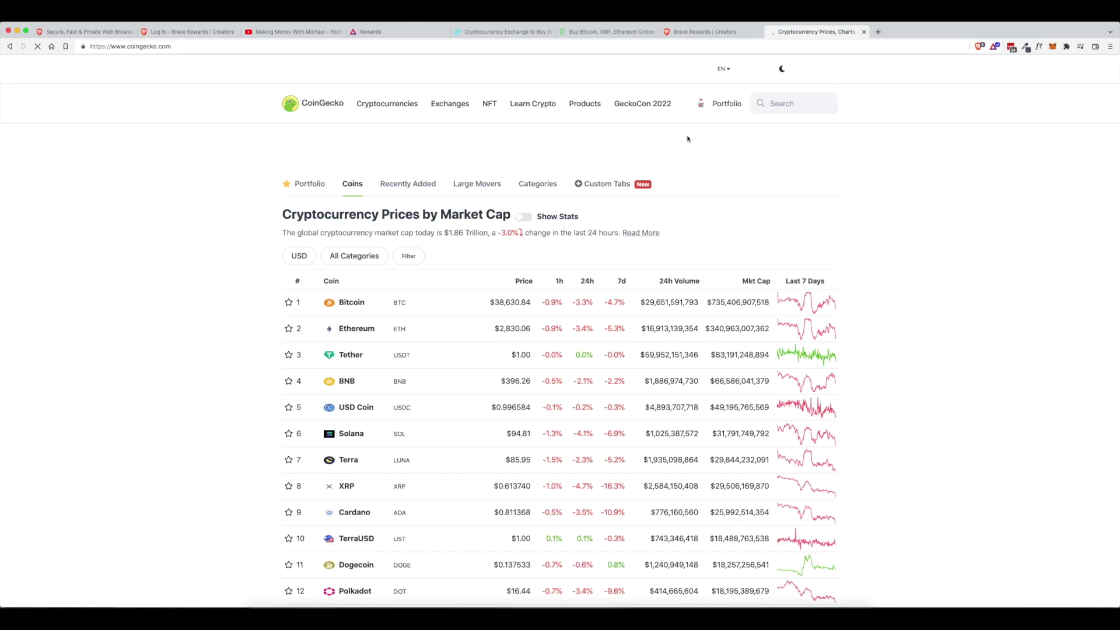
pyautogui.click(784, 104)
pyautogui.write('bat')
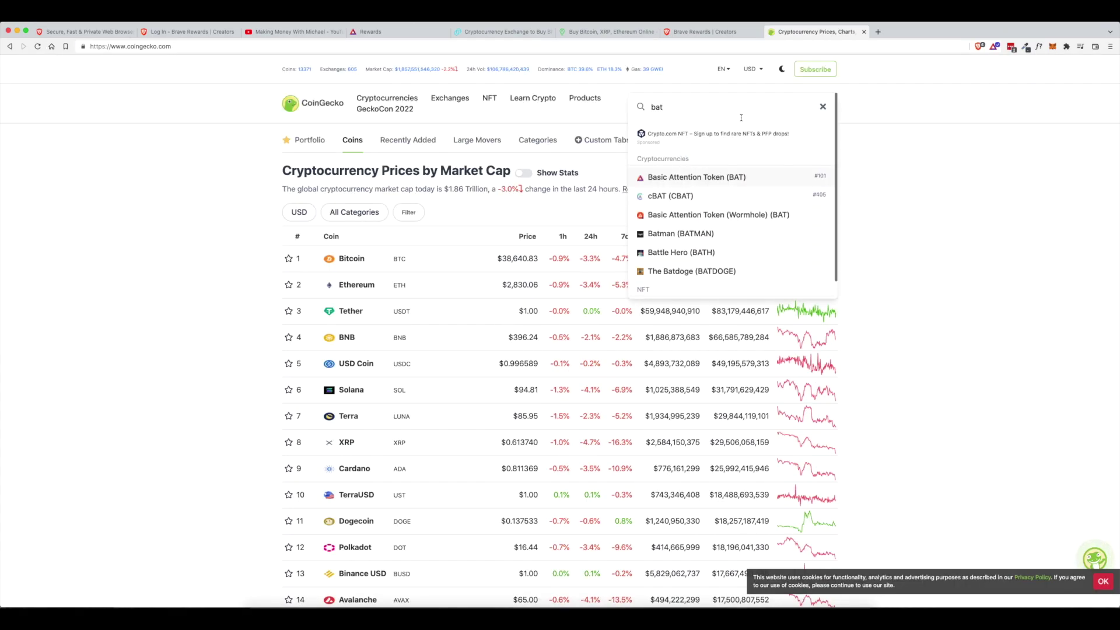
pyautogui.click(705, 178)
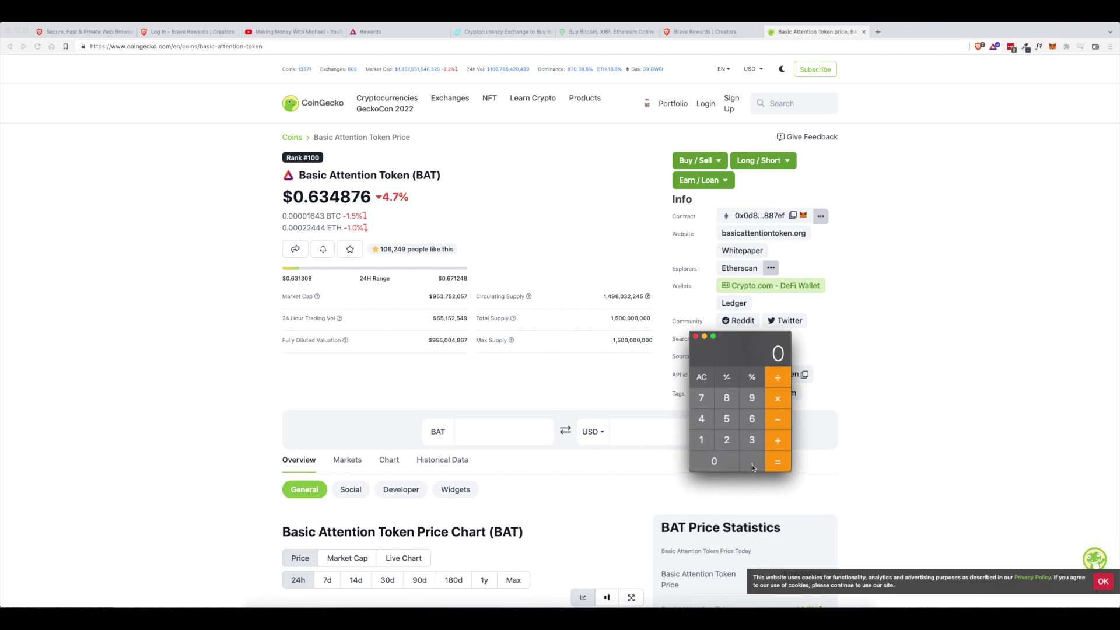
# Step: Multiply the 0.63 BAT price by 13 to get 8.19
pyautogui.click(751, 462)
pyautogui.click(752, 418)
pyautogui.click(752, 439)
pyautogui.click(778, 398)
pyautogui.click(701, 439)
pyautogui.click(755, 443)
pyautogui.click(779, 463)
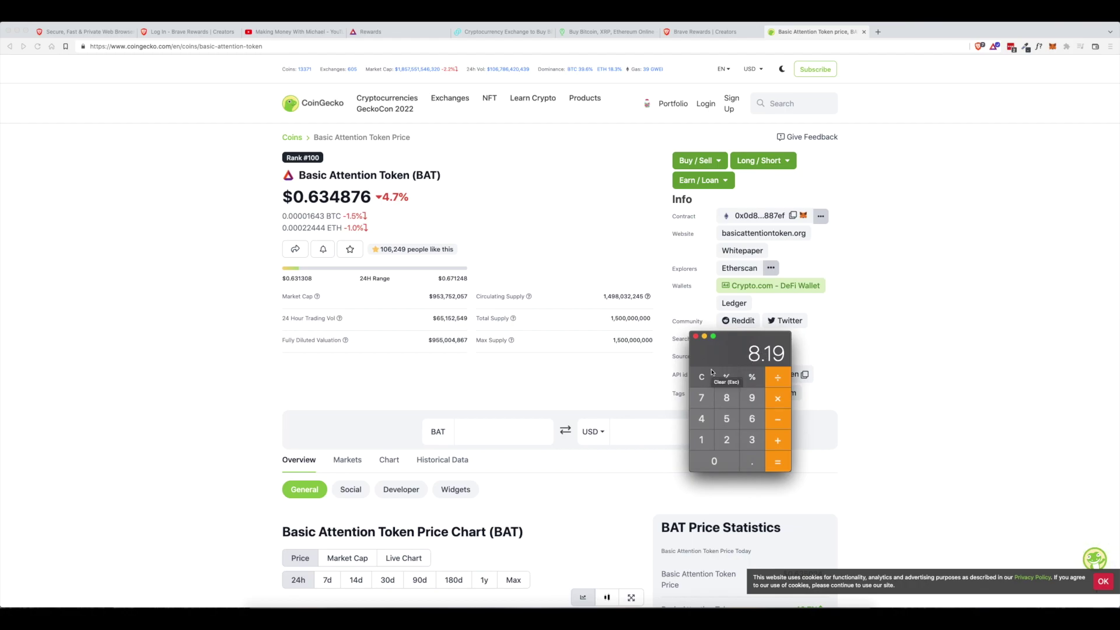
# Step: Multiply 8.19 by 12 for 98.28, then clear and close the Calculator
pyautogui.click(777, 399)
pyautogui.click(701, 439)
pyautogui.click(728, 440)
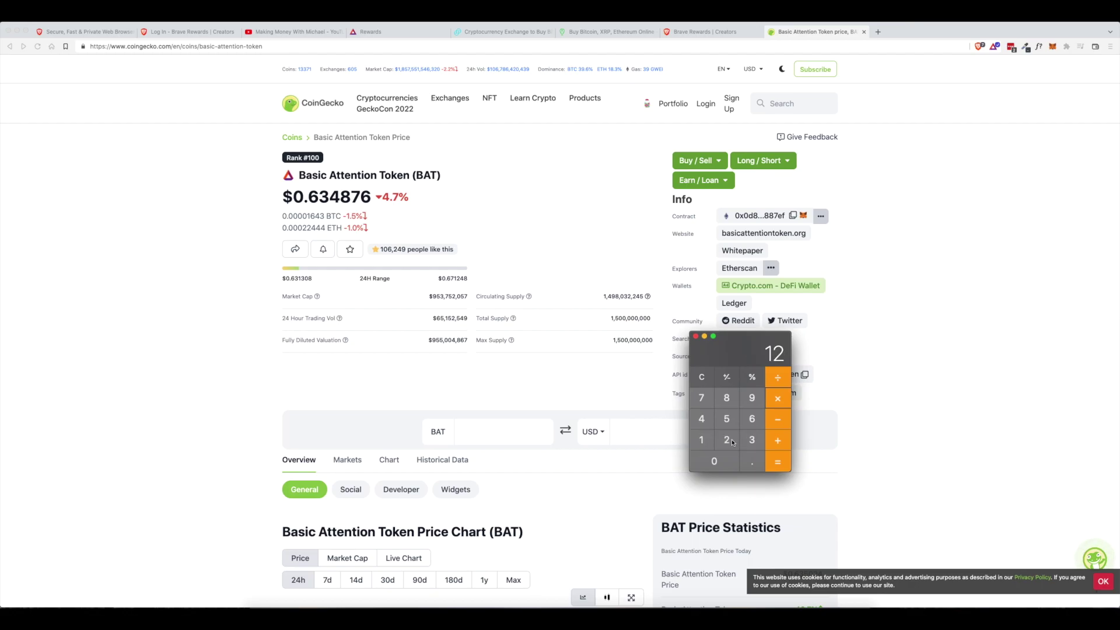
pyautogui.press('Return')
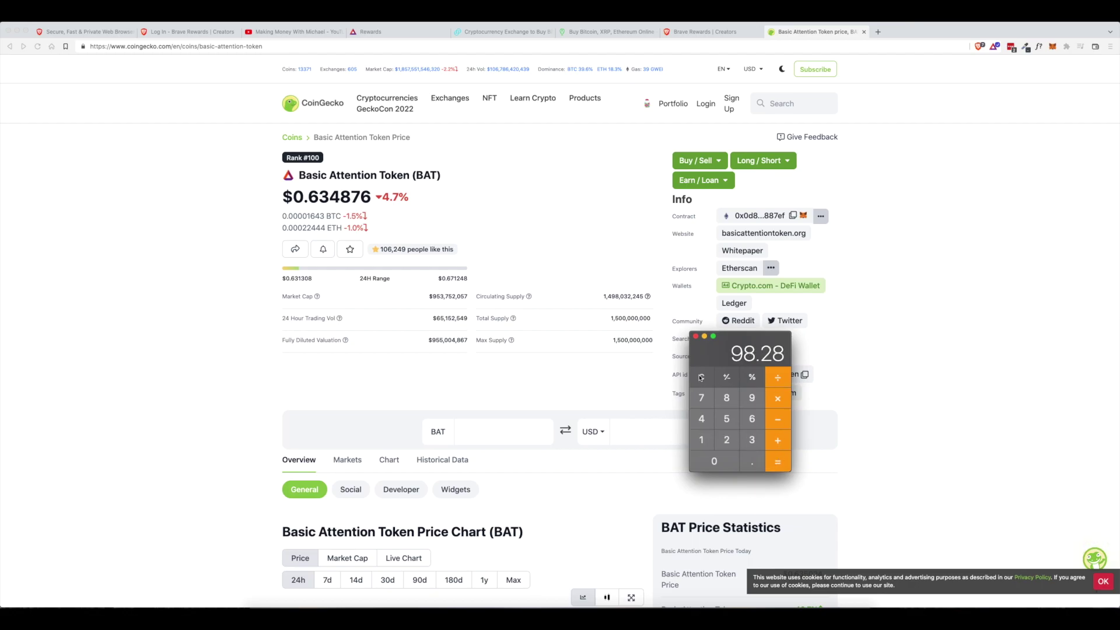
pyautogui.click(701, 376)
pyautogui.click(694, 336)
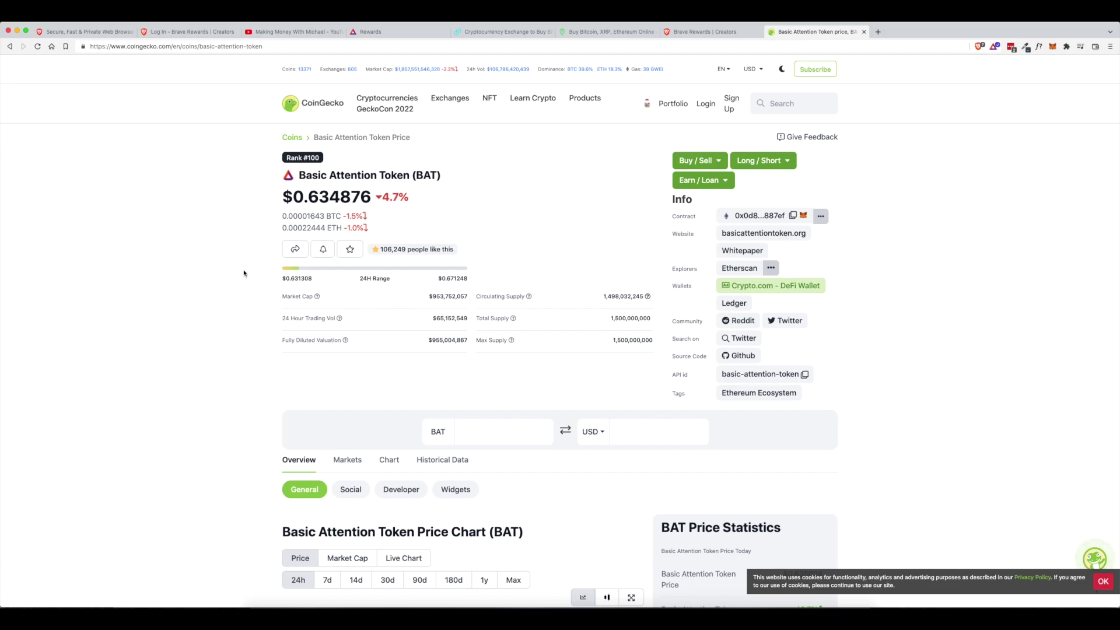
# Step: Look over the brave.com tab, then bring the Making Money With Michael YouTube tab forward
pyautogui.click(84, 32)
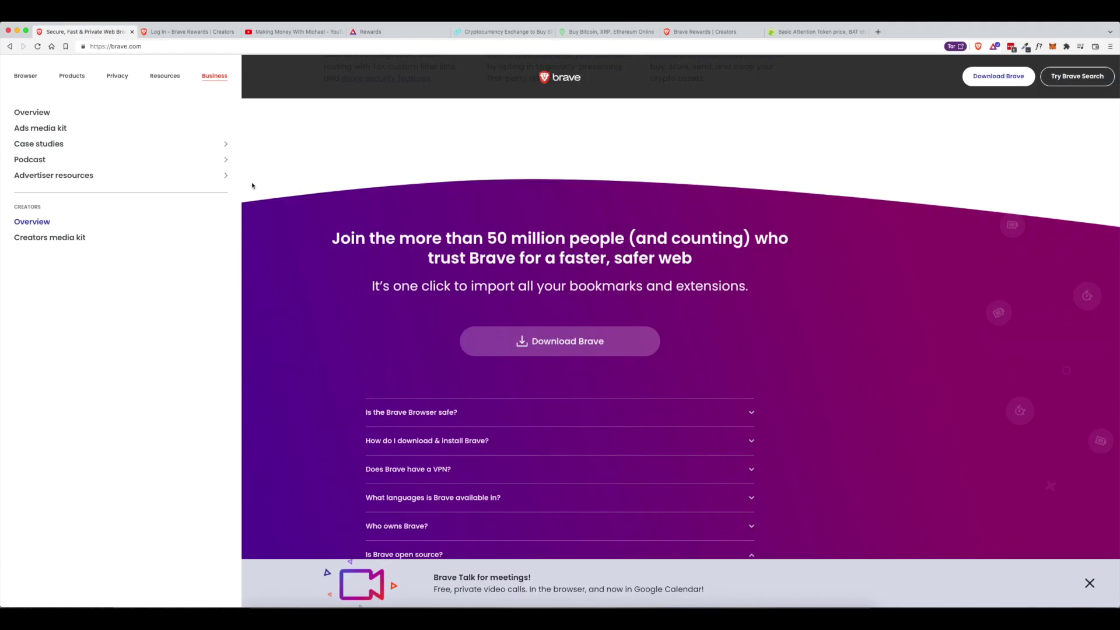
pyautogui.scroll(-1, 278, 205)
pyautogui.scroll(10, 278, 204)
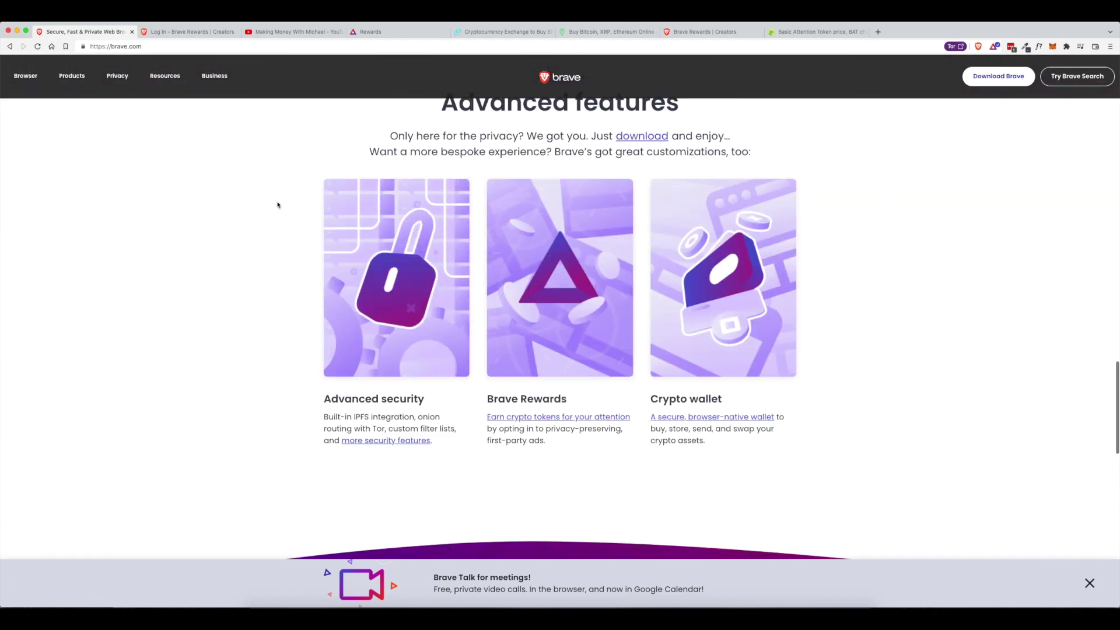
pyautogui.scroll(10, 278, 205)
pyautogui.scroll(10, 277, 204)
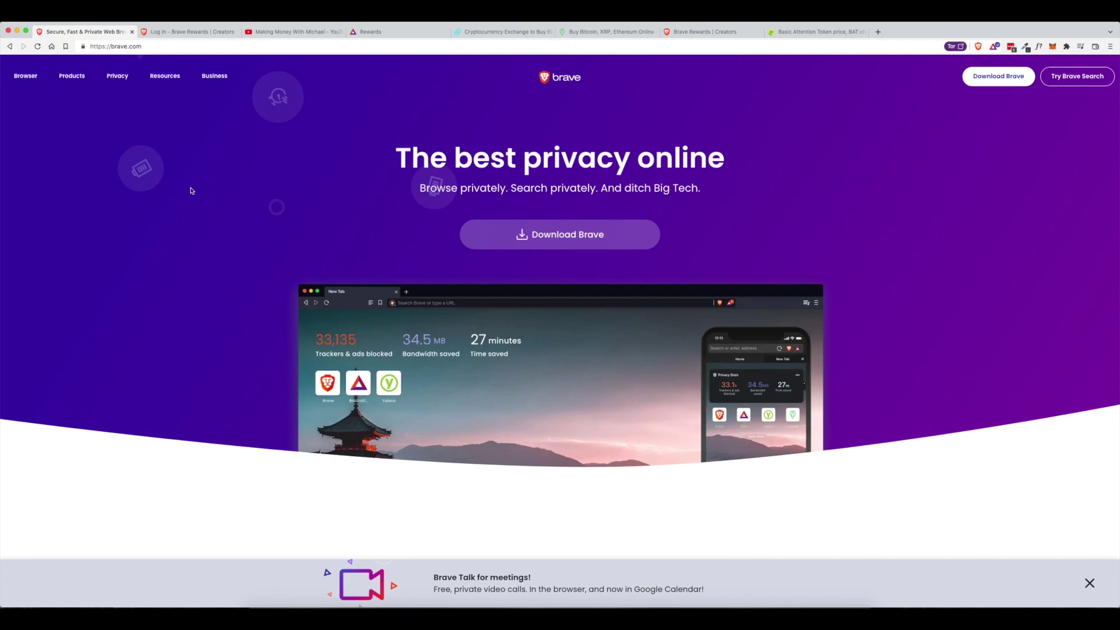
pyautogui.click(315, 31)
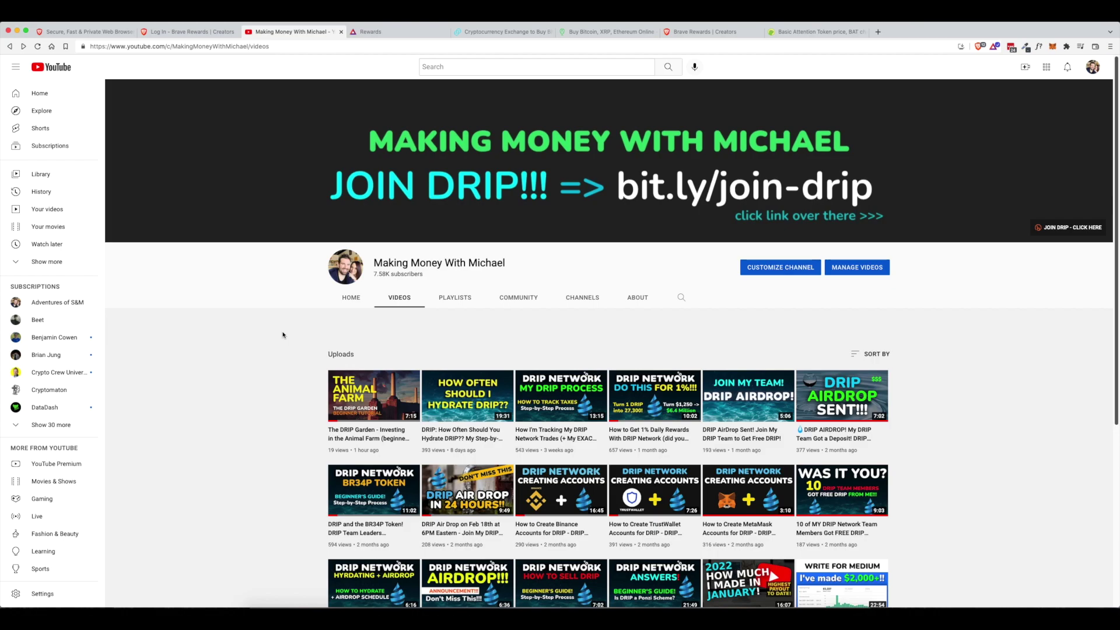
# Step: Open the Brave Rewards panel from the toolbar on the YouTube channel page
pyautogui.click(993, 47)
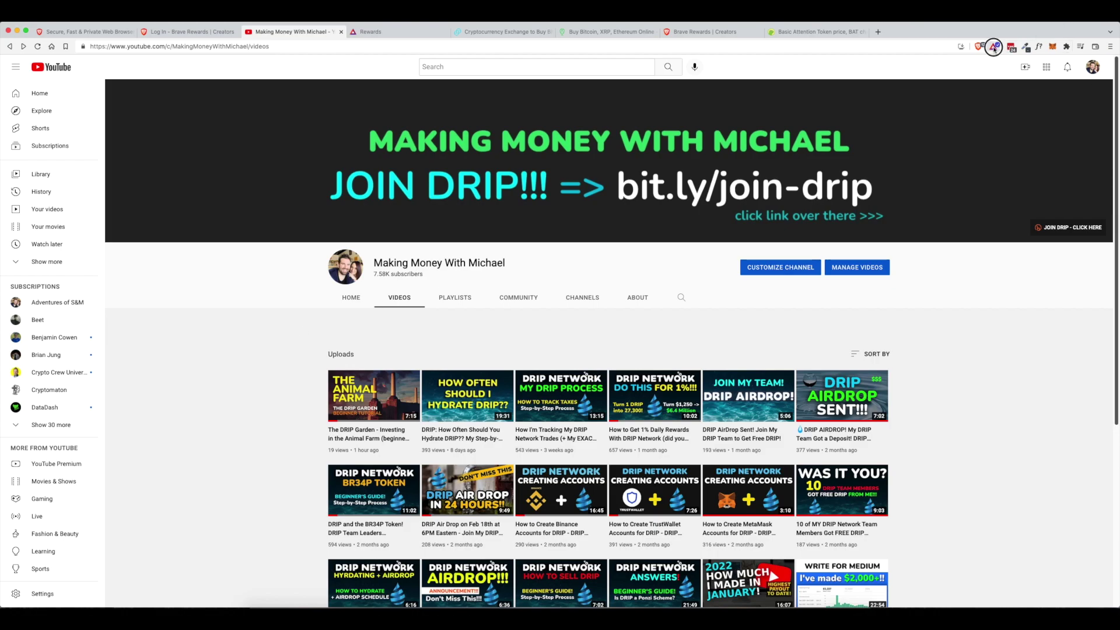